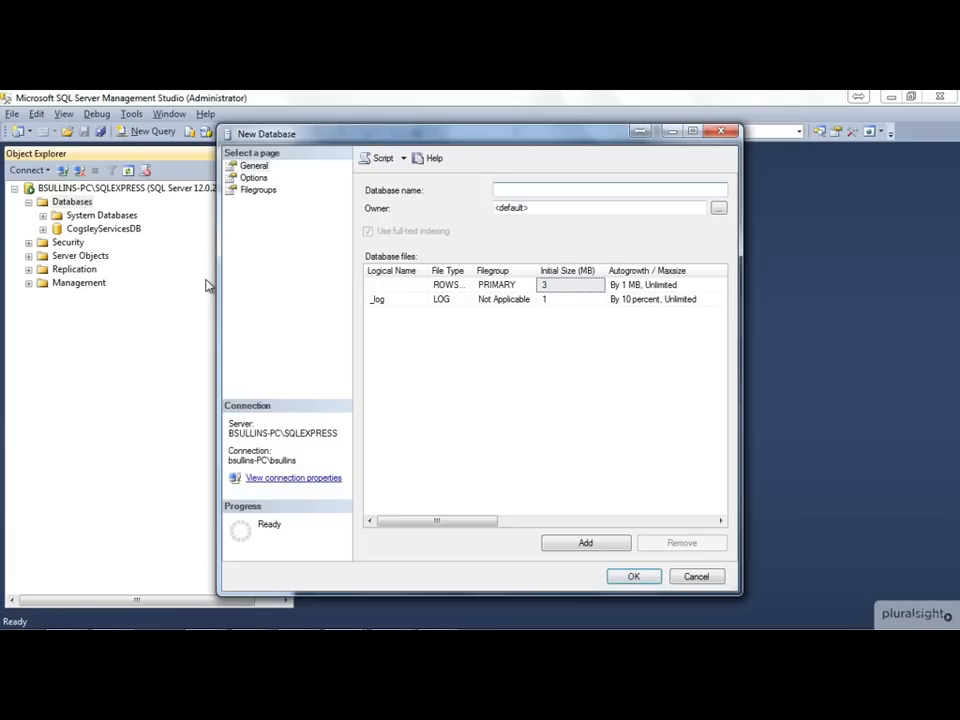
Create the database CogsleyServicesDM and expand its Tables folder in the object tree
type("rvicesDM")
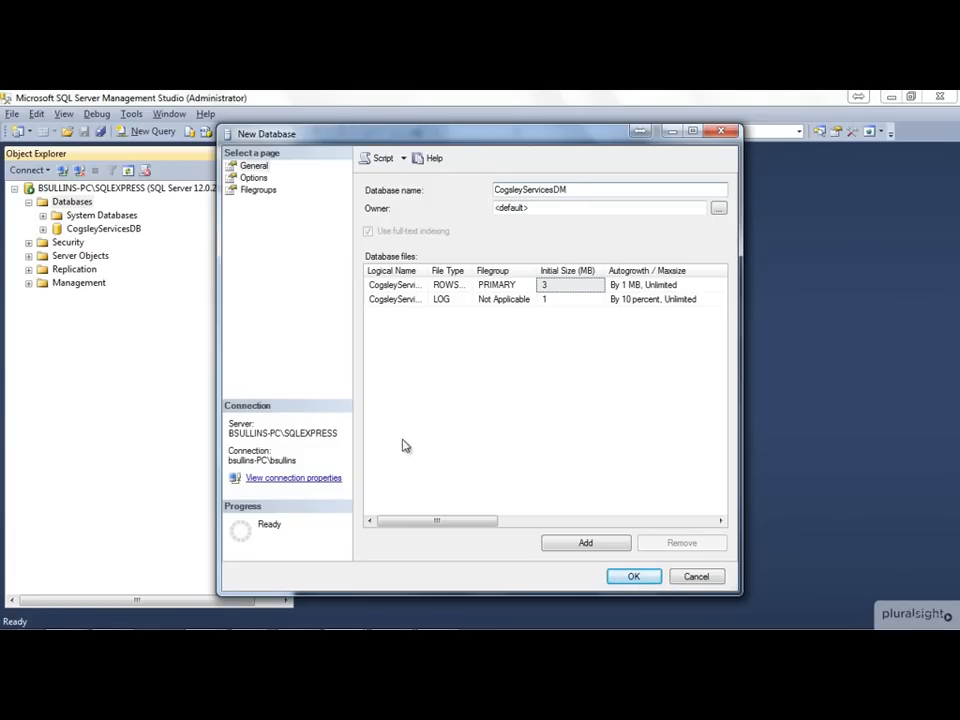
left_click(648, 576)
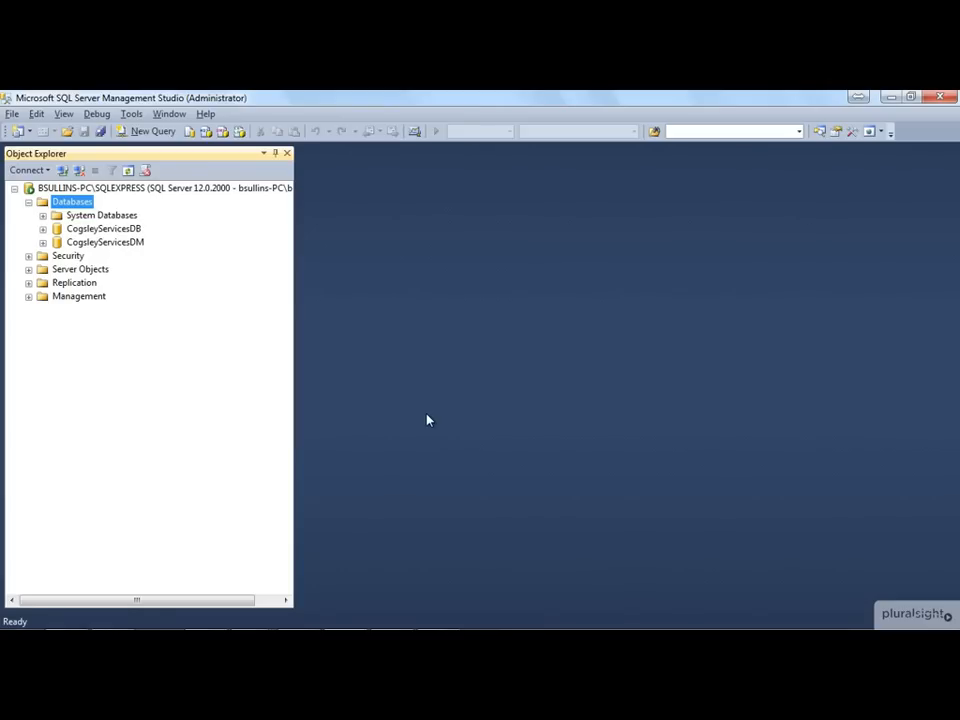
left_click(84, 232)
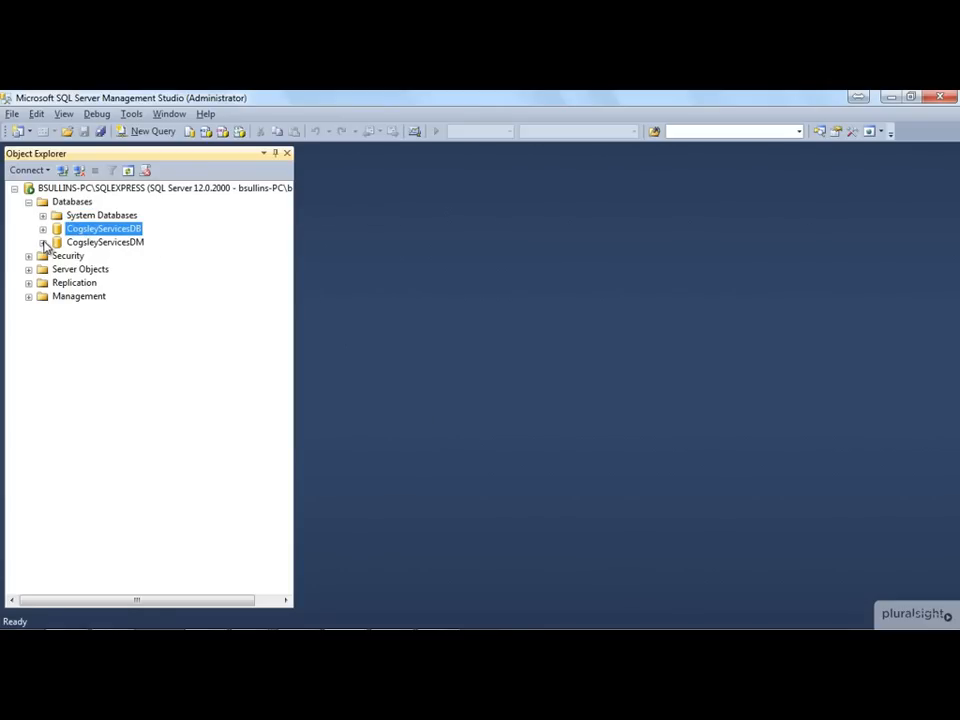
left_click(42, 242)
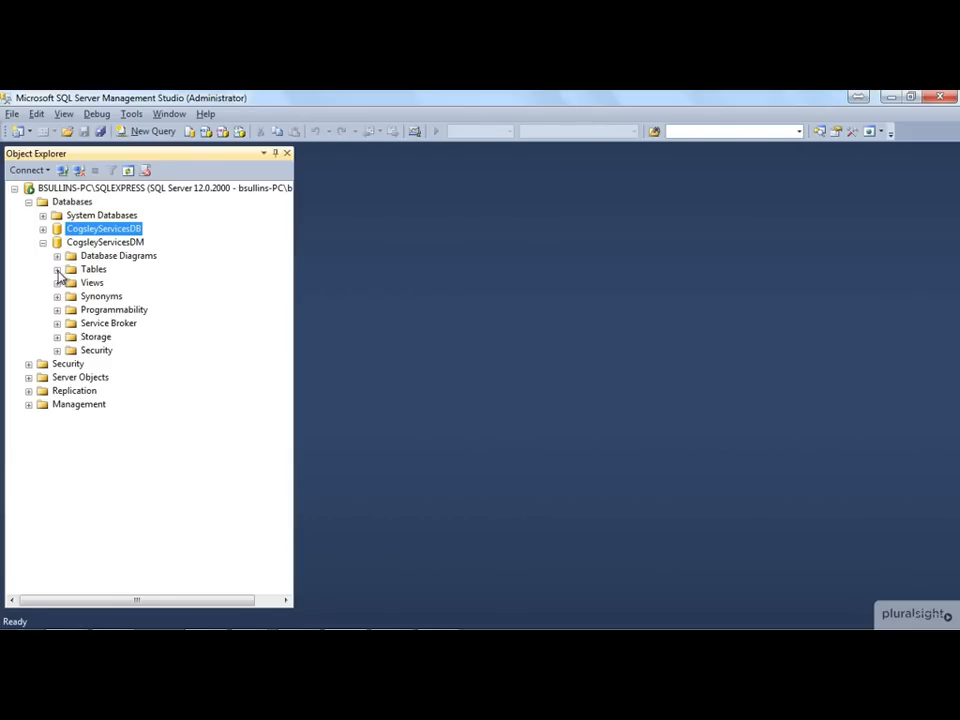
left_click(57, 270)
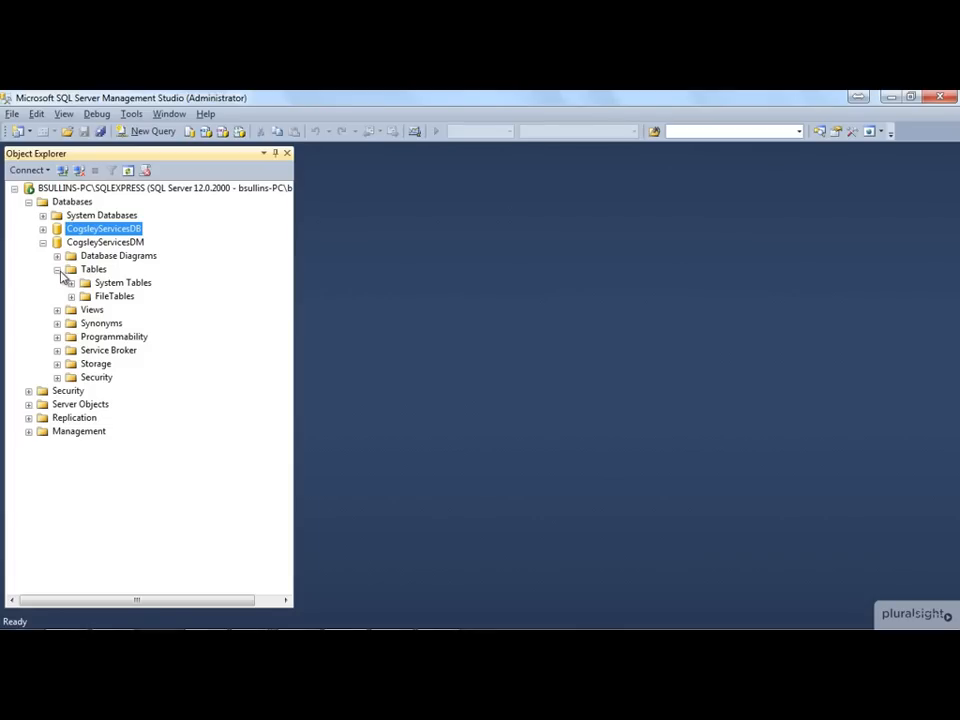
left_click(112, 283)
left_click(94, 272)
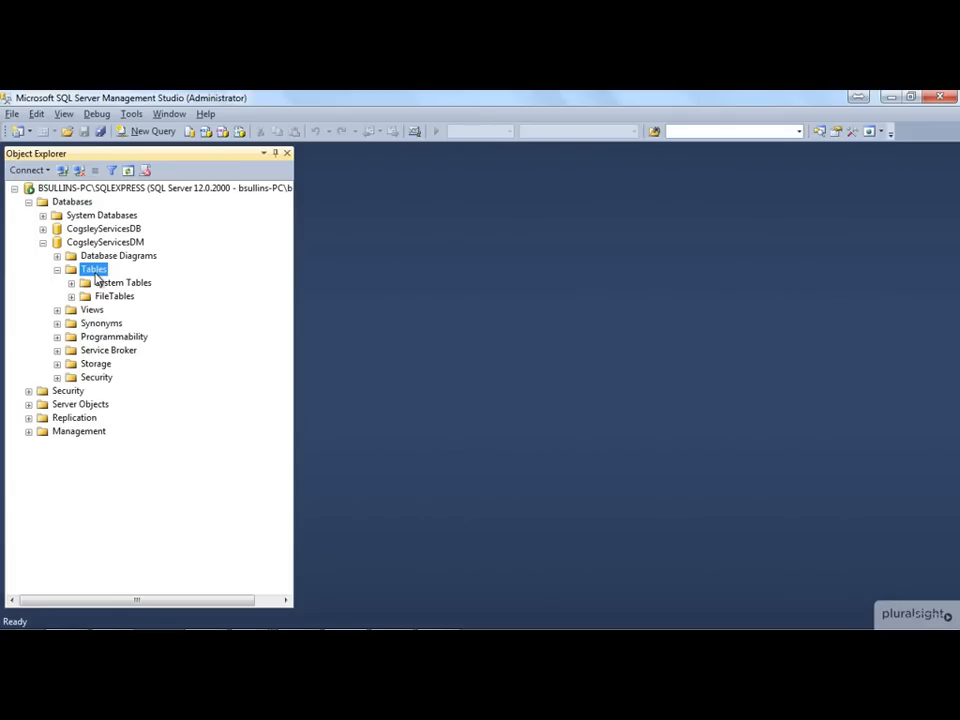
Expand the Database Diagrams folder of CogsleyServicesDM and agree to create the support objects for diagramming
key("Up")
left_click(57, 257)
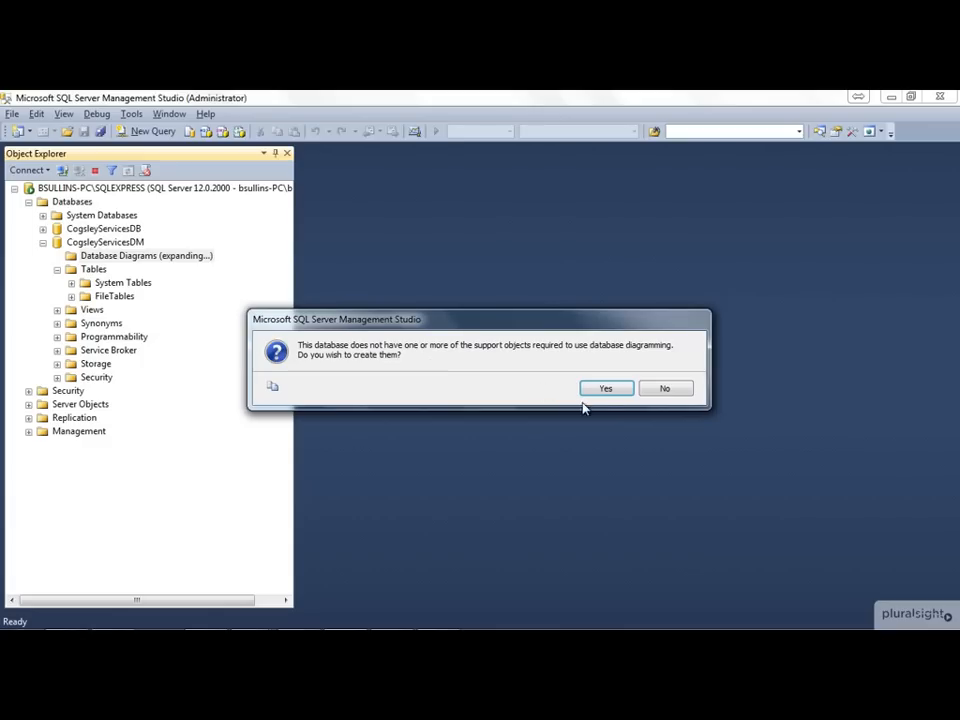
left_click(605, 390)
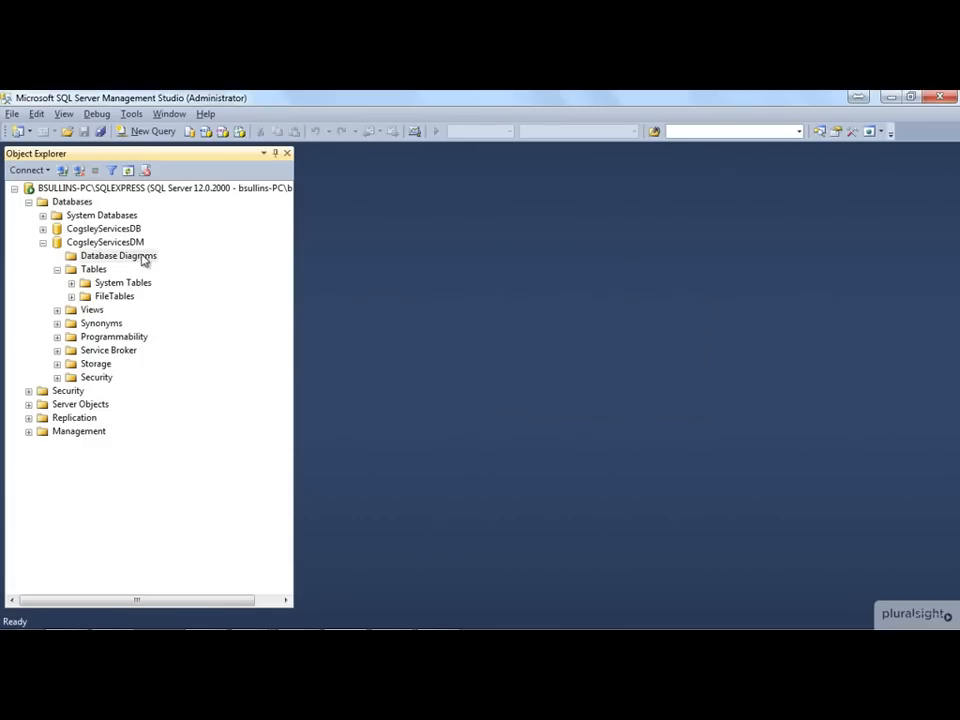
Create a new database diagram without adding existing tables, and auto-hide the Object Explorer
right_click(143, 258)
left_click(167, 264)
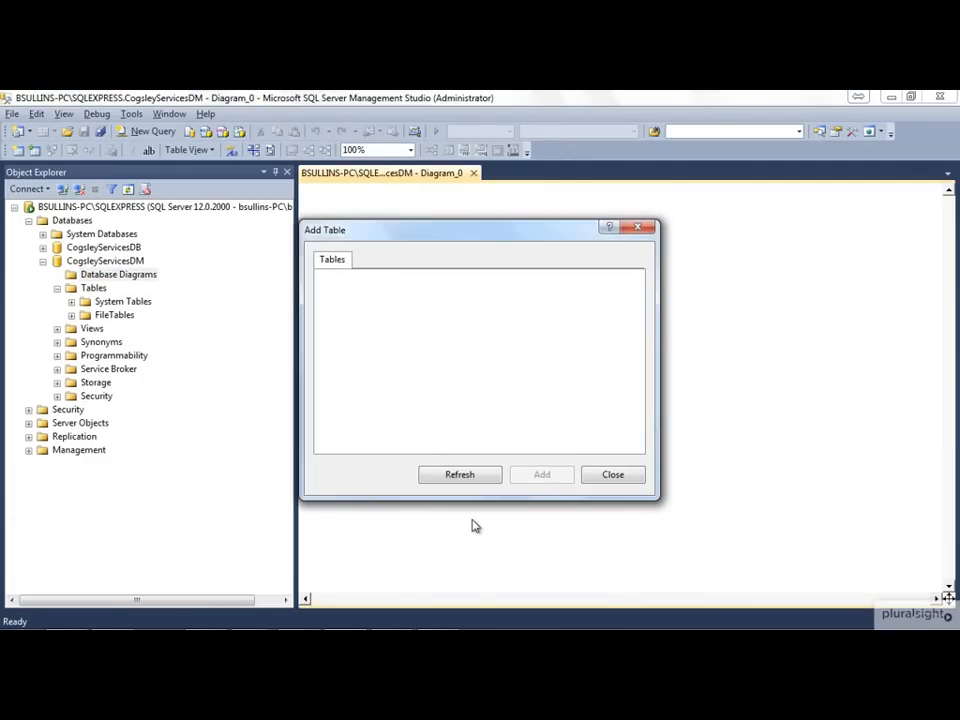
left_click(610, 477)
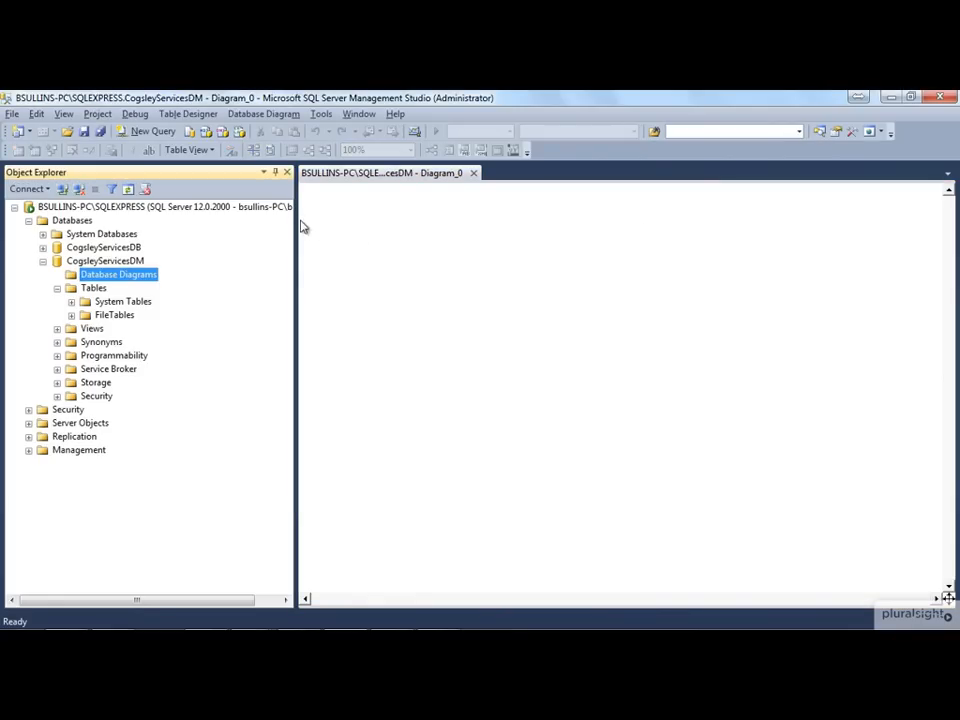
left_click(275, 172)
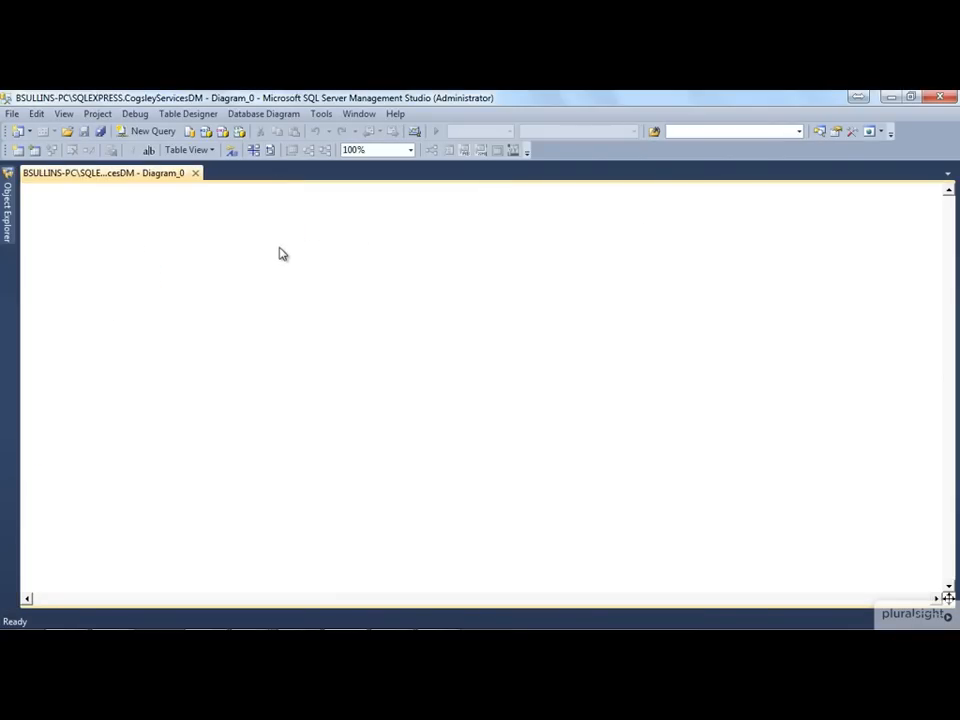
Start a new table on the empty diagram
right_click(236, 254)
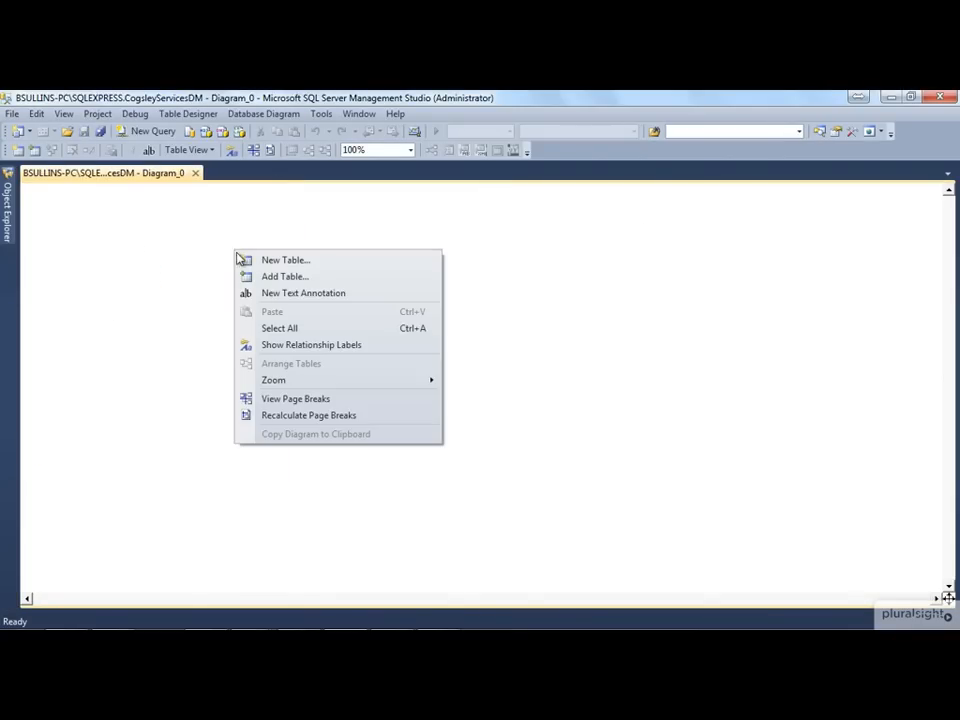
left_click(246, 261)
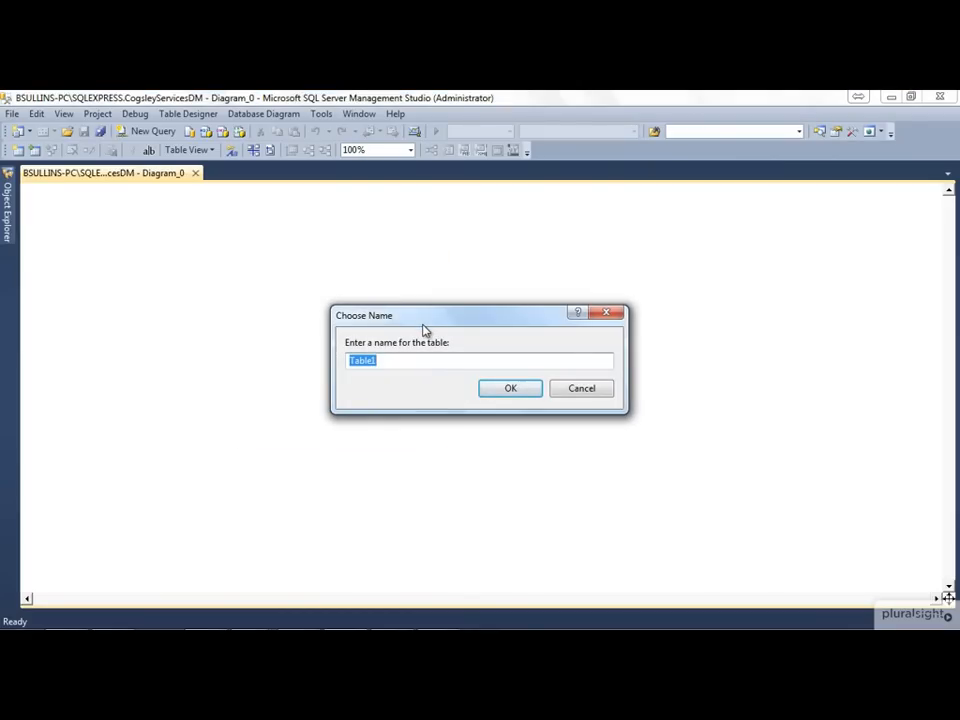
type("SalesFact")
key("BackSpace")
key("BackSpace")
key("BackSpace")
key("BackSpace")
key("BackSpace")
key("BackSpace")
key("BackSpace")
key("BackSpace")
key("BackSpace")
type("f_sales")
key("BackSpace")
key("BackSpace")
key("BackSpace")
key("BackSpace")
key("BackSpace")
key("BackSpace")
key("BackSpace")
type("d_sale")
key("BackSpace")
key("BackSpace")
key("BackSpace")
key("BackSpace")
type("customer")
key("BackSpace")
key("BackSpace")
key("BackSpace")
key("BackSpace")
key("BackSpace")
key("BackSpace")
key("BackSpace")
key("BackSpace")
key("BackSpace")
key("BackSpace")
Name the new table SalesFact and create it
type("SalesFact")
left_click(531, 392)
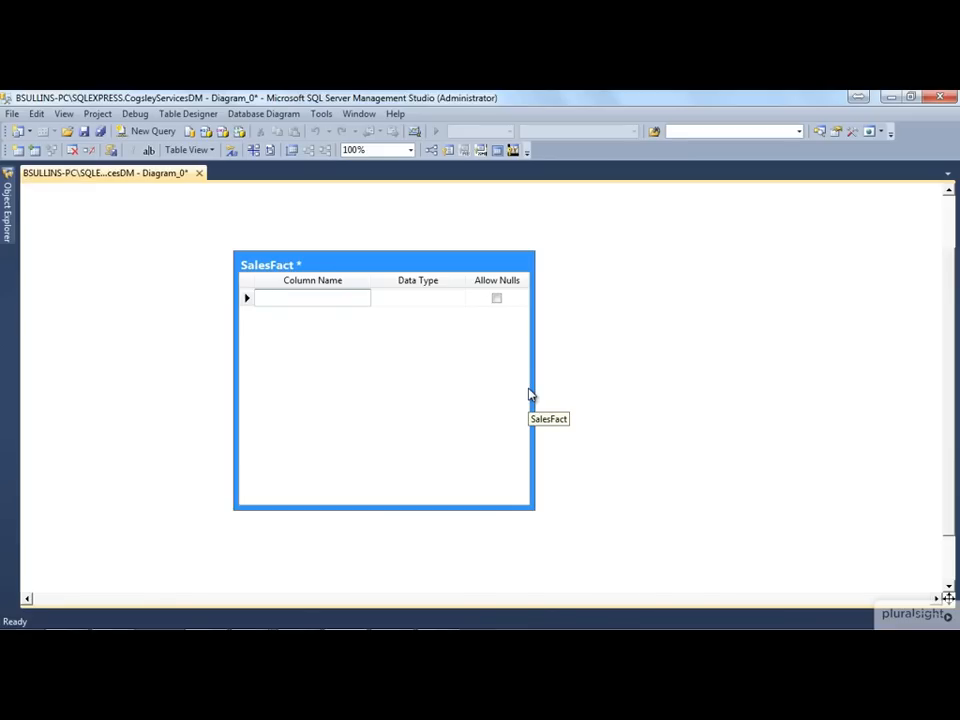
Add a SalesFactID column with data type int to the SalesFact table
type("SalesFactID")
key("Tab")
type("int")
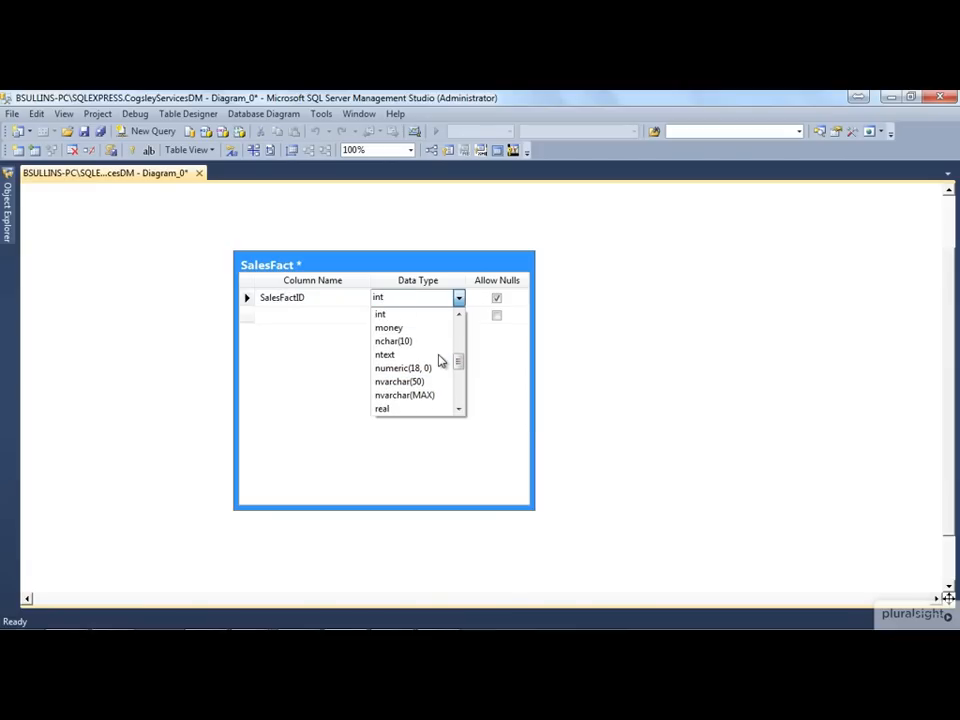
left_click(400, 316)
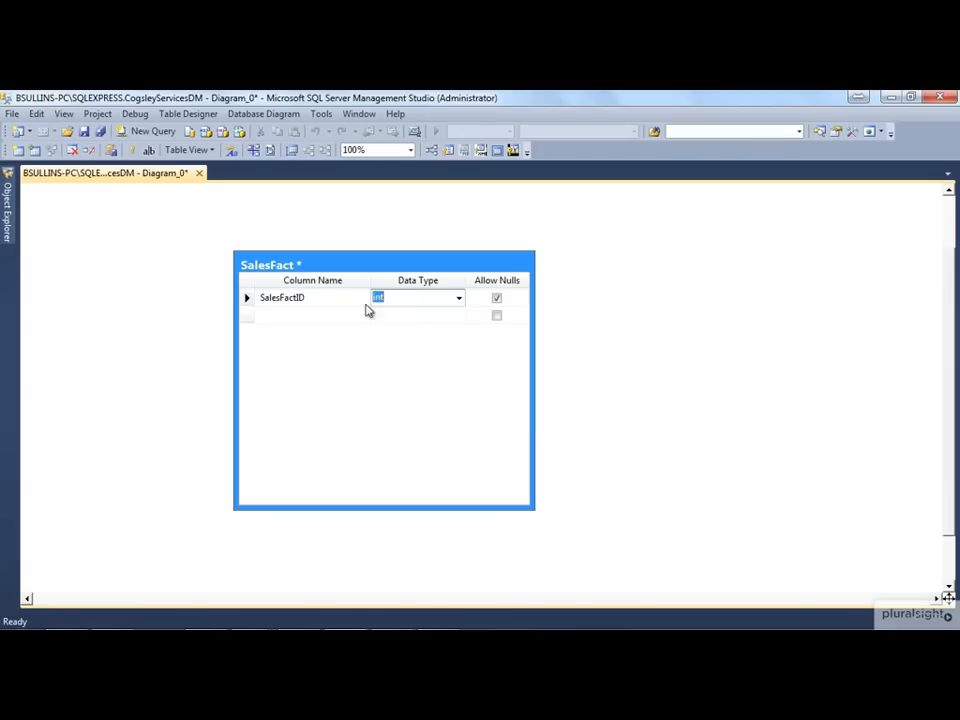
Set the SalesFactID column as the primary key of SalesFact
left_click(247, 304)
right_click(247, 304)
left_click(264, 330)
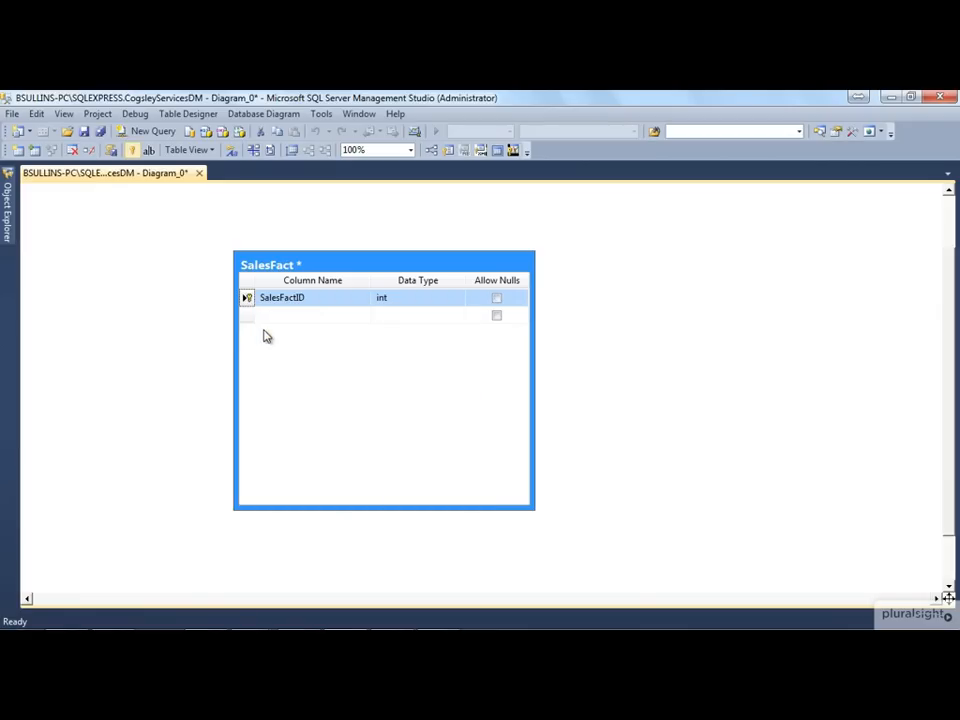
Add a nullable CusotmerDimID column of type int below SalesFactID
left_click(312, 316)
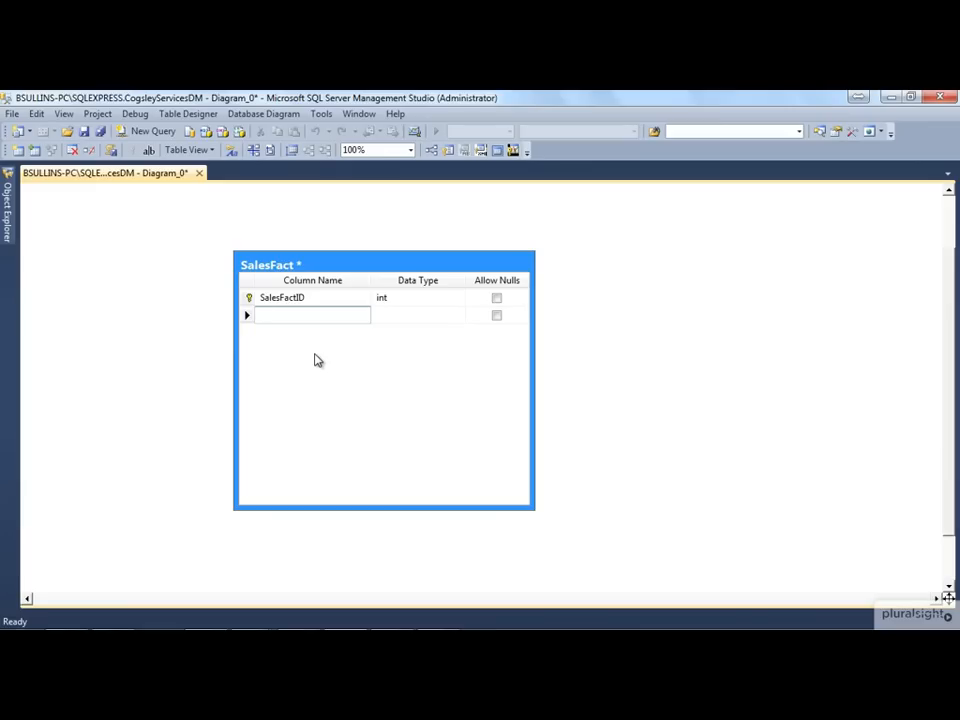
type("CusotmerDimID")
key("Tab")
type("int")
key("Tab")
Add a nullable ProductDimID column of type int to the SalesFact table
key("Tab")
type("Cu")
key("BackSpace")
key("BackSpace")
type("ProductTim")
key("BackSpace")
key("BackSpace")
key("BackSpace")
type("DimID")
key("Tab")
type("int")
Add a nullable EmployeeDimID column of type int to the SalesFact table
key("Tab")
key("Tab")
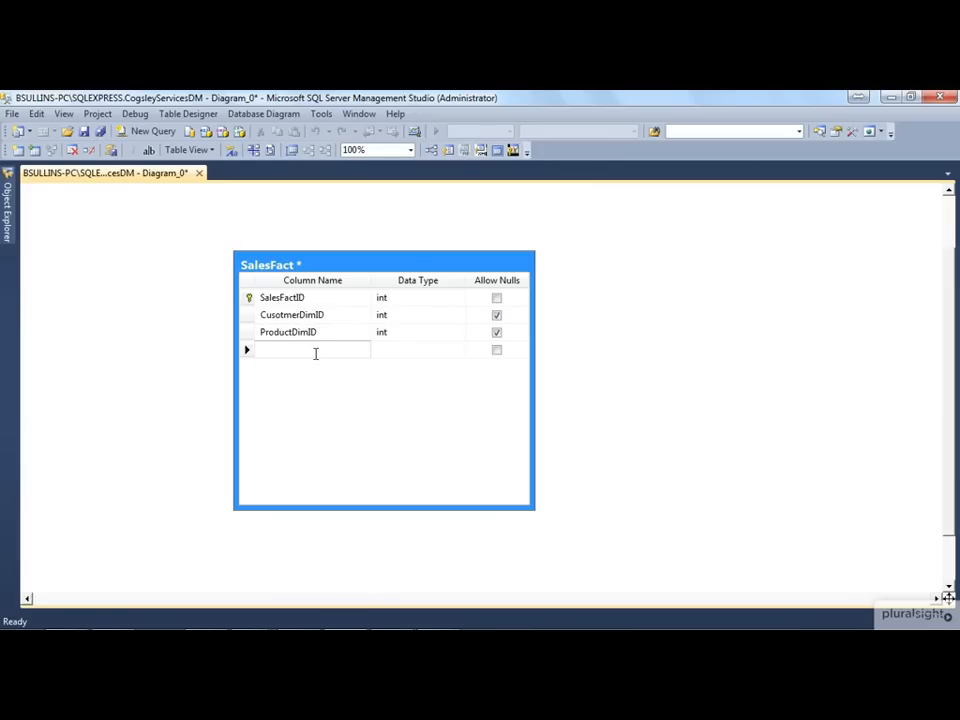
type("EmployeeDimID")
key("Tab")
type("int")
key("Tab")
key("Tab")
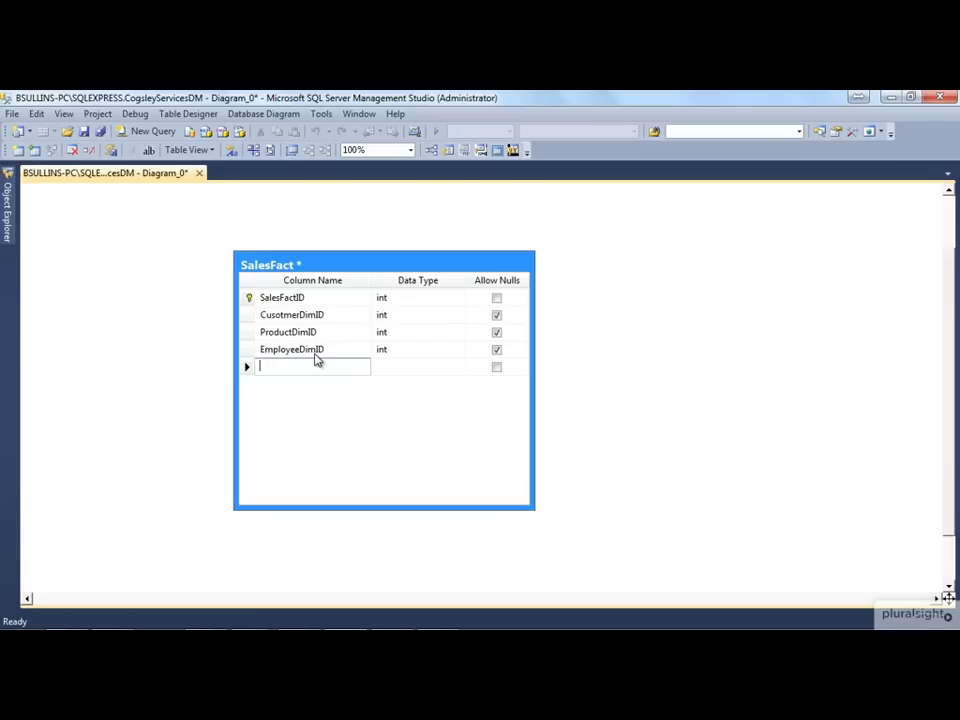
Rename the EmployeeDimID column to SalesPersonDimID
left_click(308, 349)
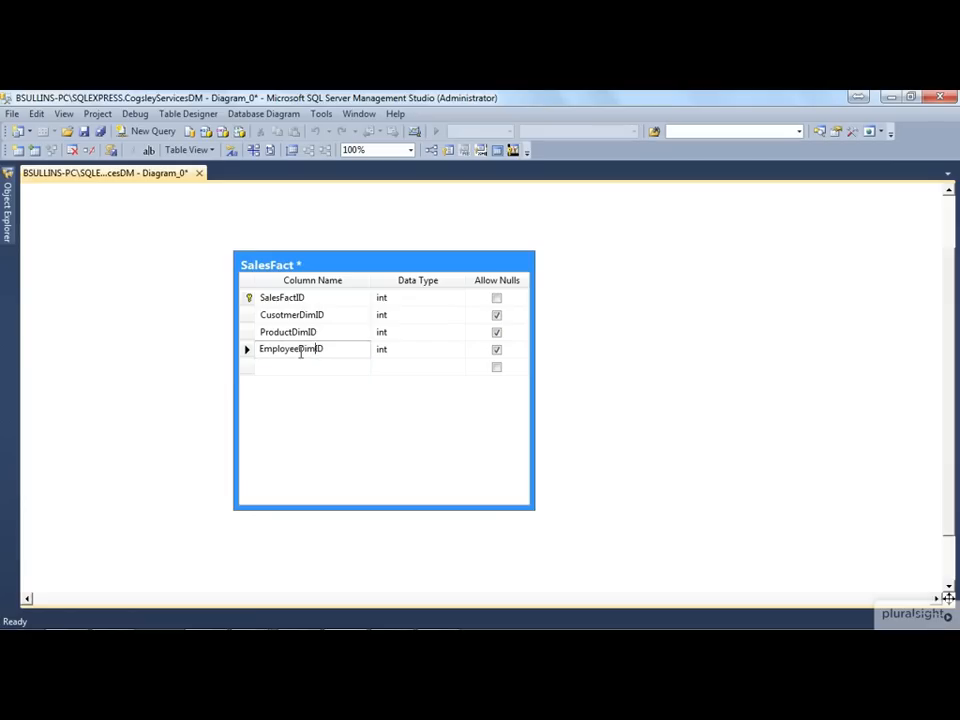
key("Left")
key("Left")
key("Left")
key("Left")
key("Left")
key("BackSpace")
key("BackSpace")
key("BackSpace")
key("BackSpace")
key("BackSpace")
key("BackSpace")
key("BackSpace")
key("BackSpace")
type("Sales'pers")
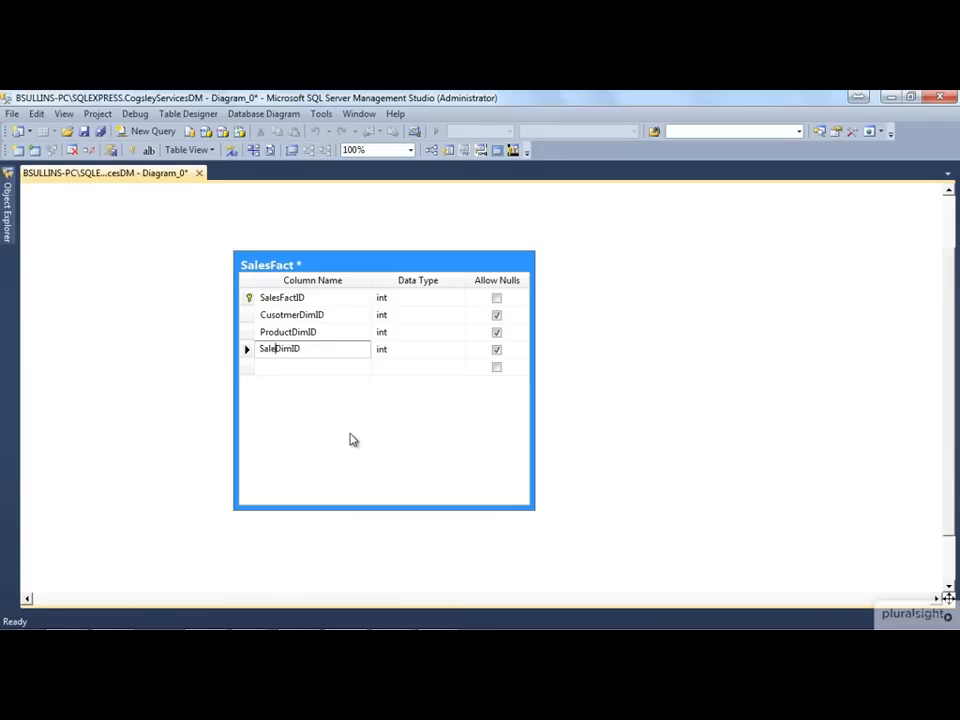
key("BackSpace")
key("BackSpace")
key("BackSpace")
key("BackSpace")
type("Persion")
key("Left")
key("Left")
key("BackSpace")
Add a nullable ConsultantDimID column of type int to the SalesFact table
left_click(328, 366)
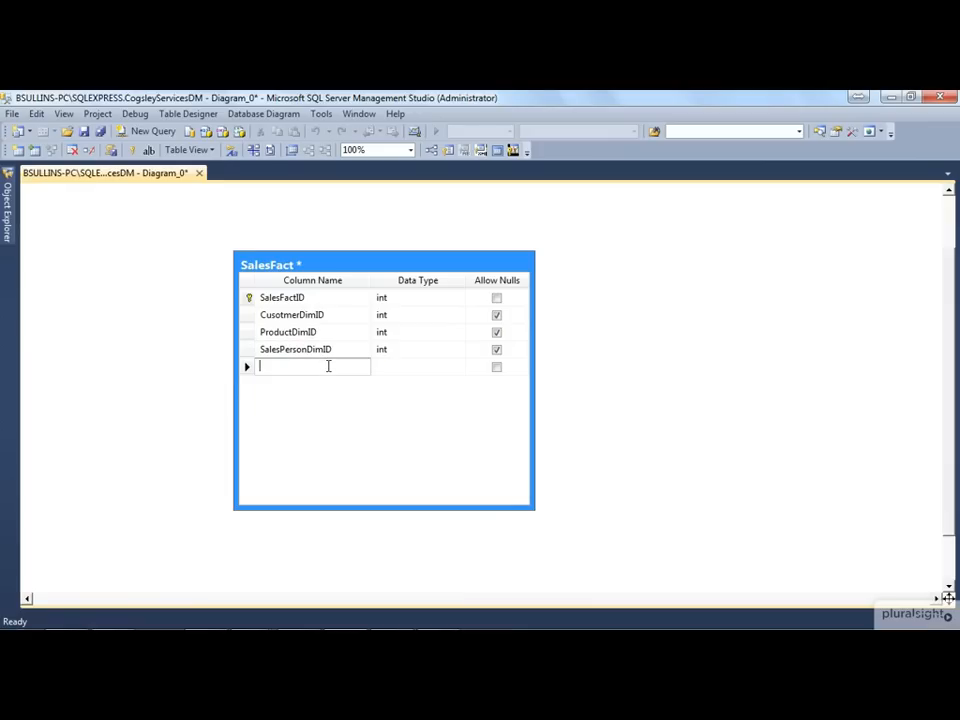
type("ConsultantDimID")
key("BackSpace")
key("BackSpace")
key("BackSpace")
key("BackSpace")
type("imID")
key("Tab")
key("Tab")
key("Tab")
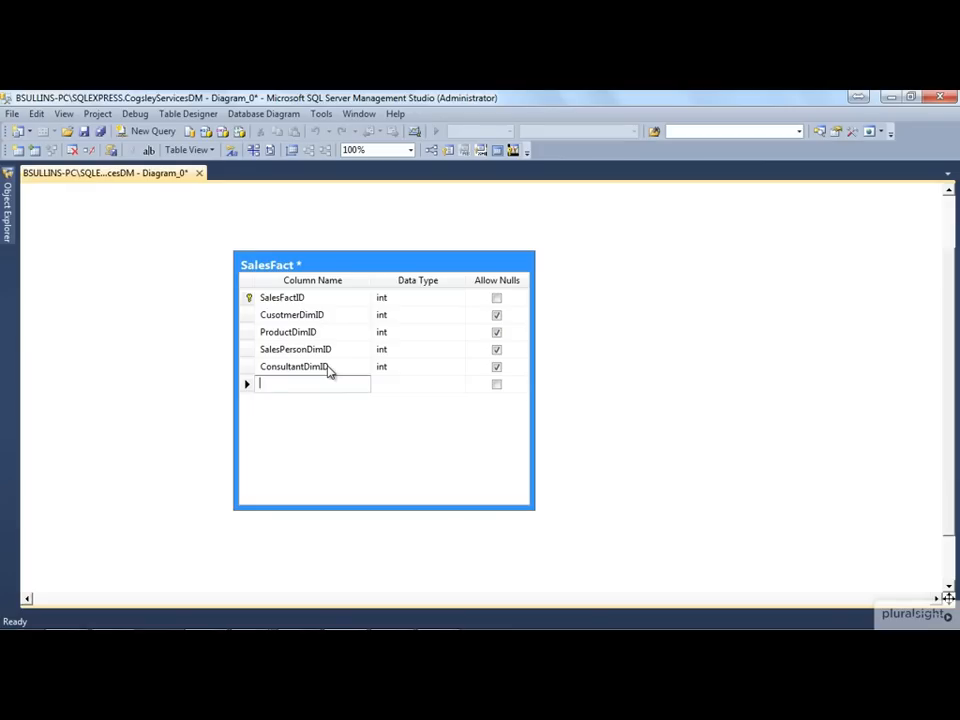
Add a nullable DateDimID column of type int below ConsultantDimID
type("DateDimID")
key("Tab")
key("Tab")
key("Tab")
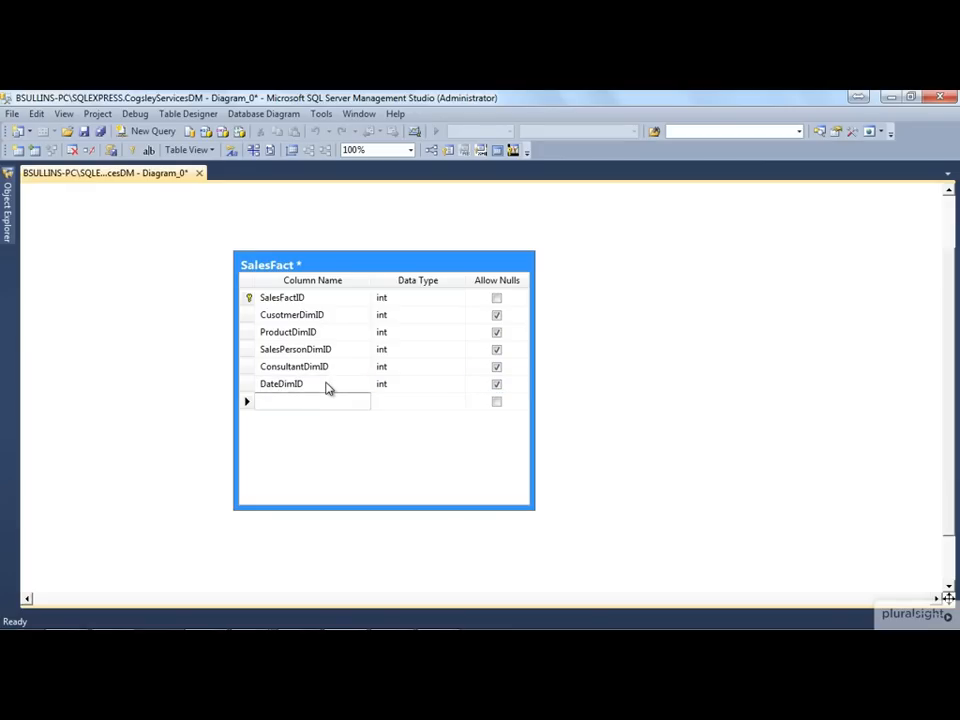
Rename the DateDimID column to OrderDateDimID
left_click(326, 383)
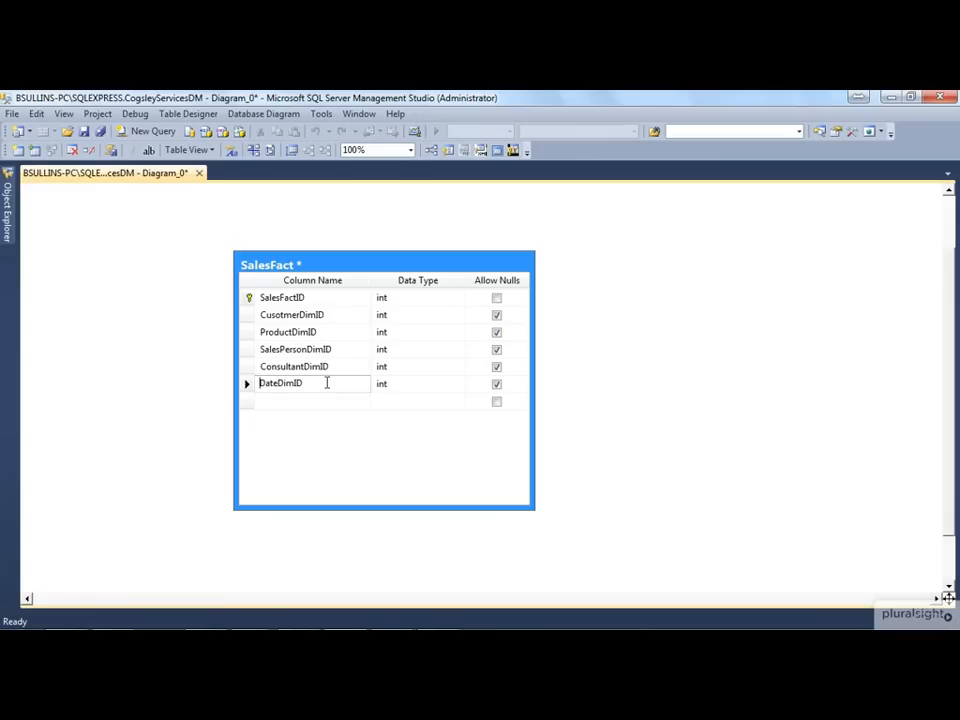
key("Home")
type("ORder")
key("Left")
key("Left")
key("Left")
key("BackSpace")
type("r")
Add a nullable DeliveryDateDimID column of type int to the SalesFact table
left_click(314, 402)
type("DeliveryDateDimID")
key("Tab")
key("Tab")
key("Tab")
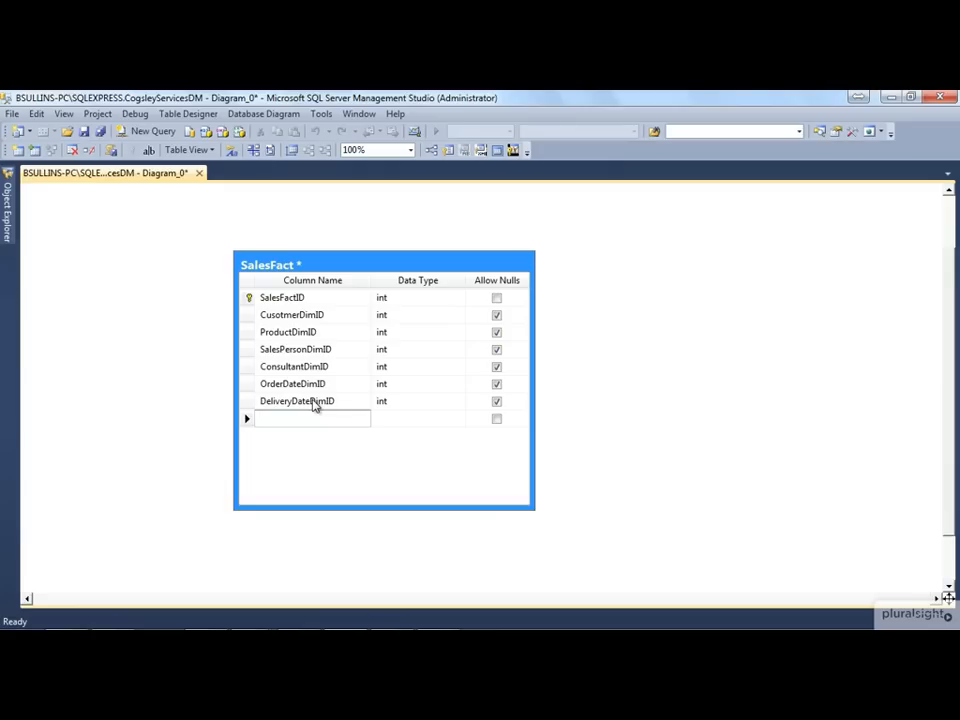
Add a nullable SalesAmount column with data type decimal(18, 0) to the SalesFact table
type("SalesAmeoun")
key("BackSpace")
key("BackSpace")
key("BackSpace")
key("BackSpace")
type("ount")
key("Tab")
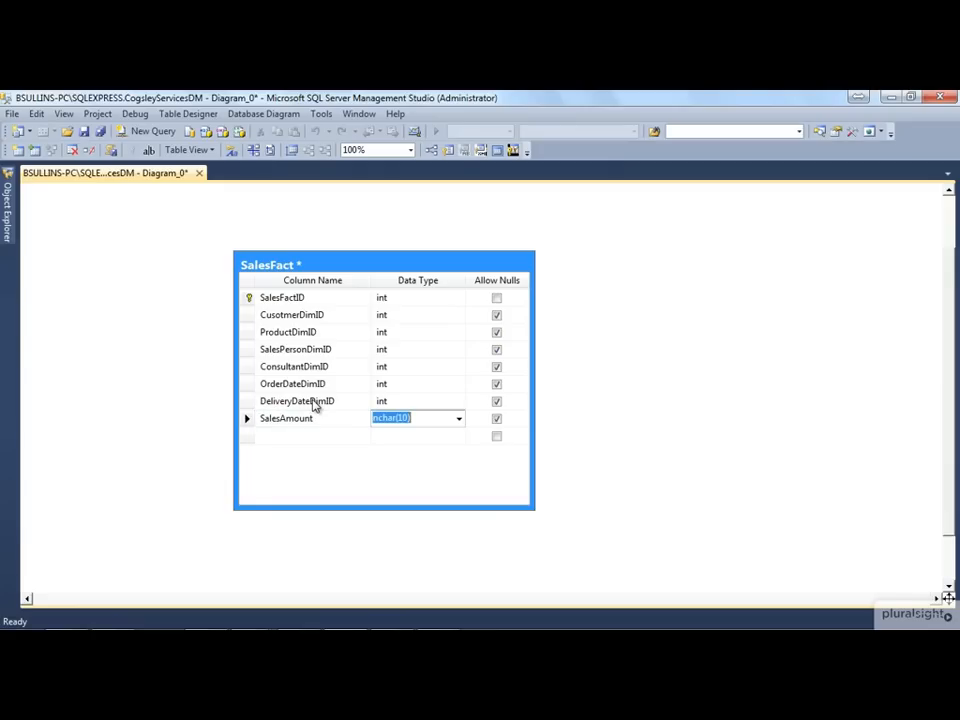
type("decimal")
key("Tab")
key("Tab")
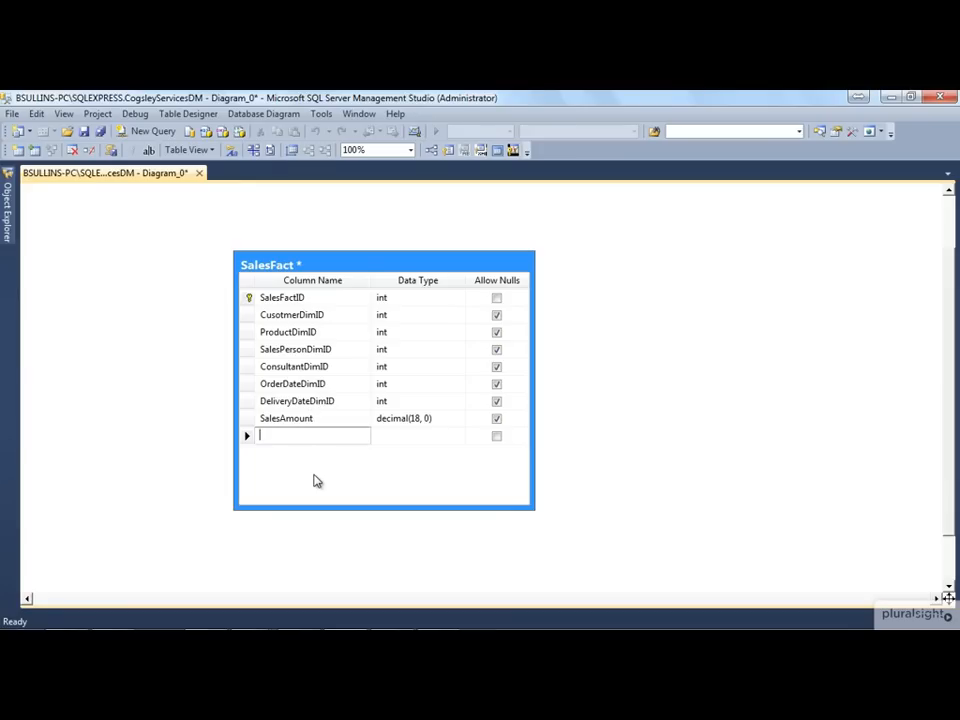
Shorten the SalesFact table box to fit its columns and move it to the upper-left area of the diagram
left_click_drag(336, 268, 366, 268)
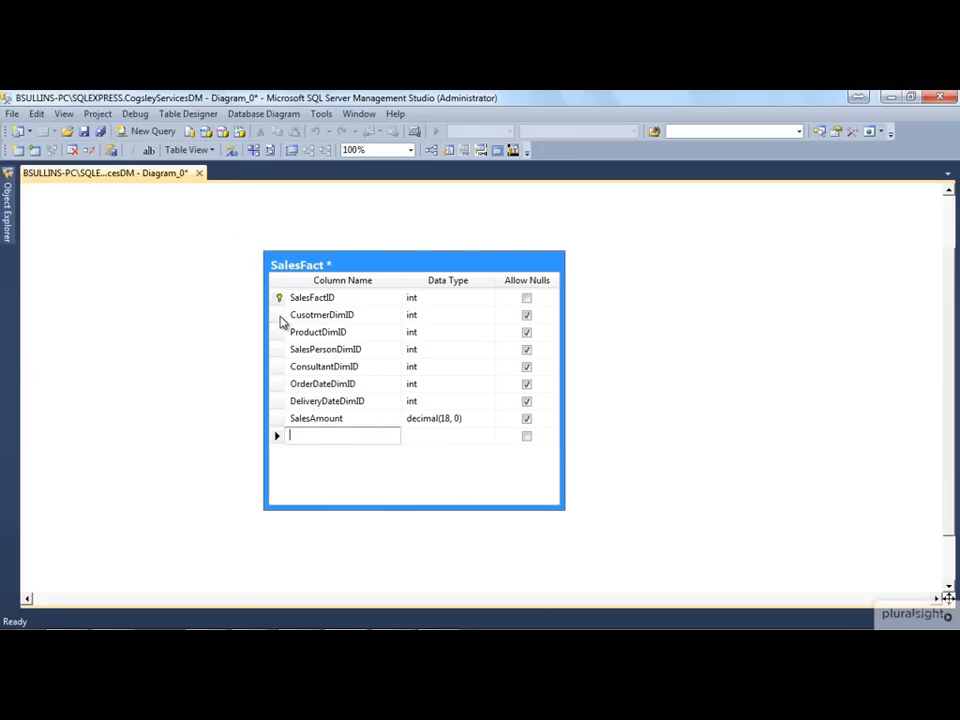
left_click(279, 315)
left_click(279, 401, "shift")
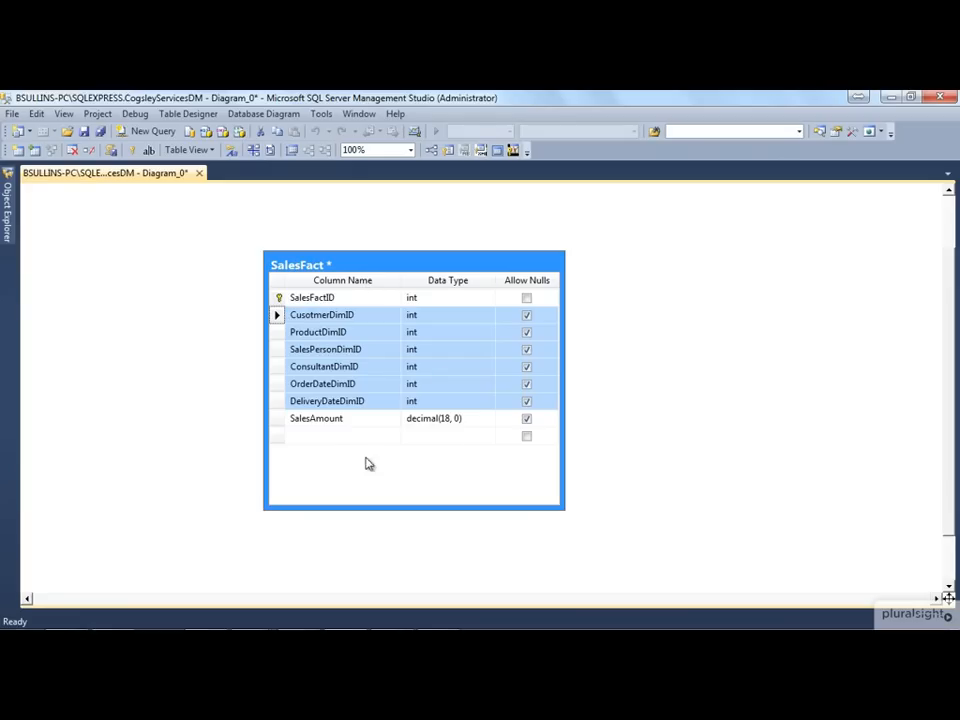
left_click_drag(566, 512, 569, 472)
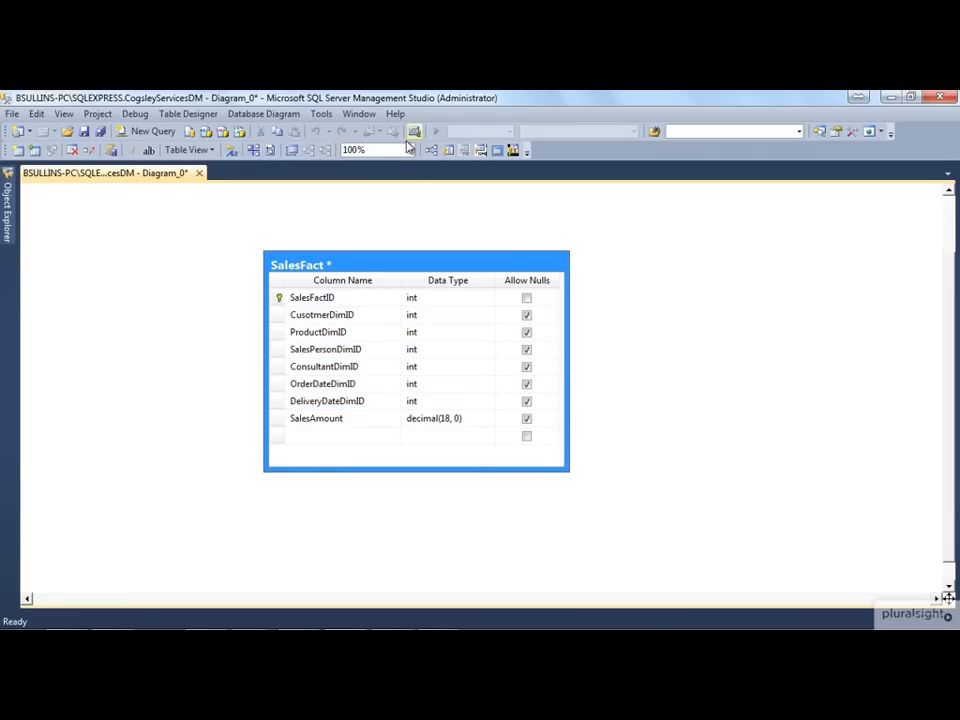
left_click_drag(480, 277, 272, 227)
left_click(546, 321)
Create a new table named CustomerDim on the free canvas beside SalesFact
right_click(487, 279)
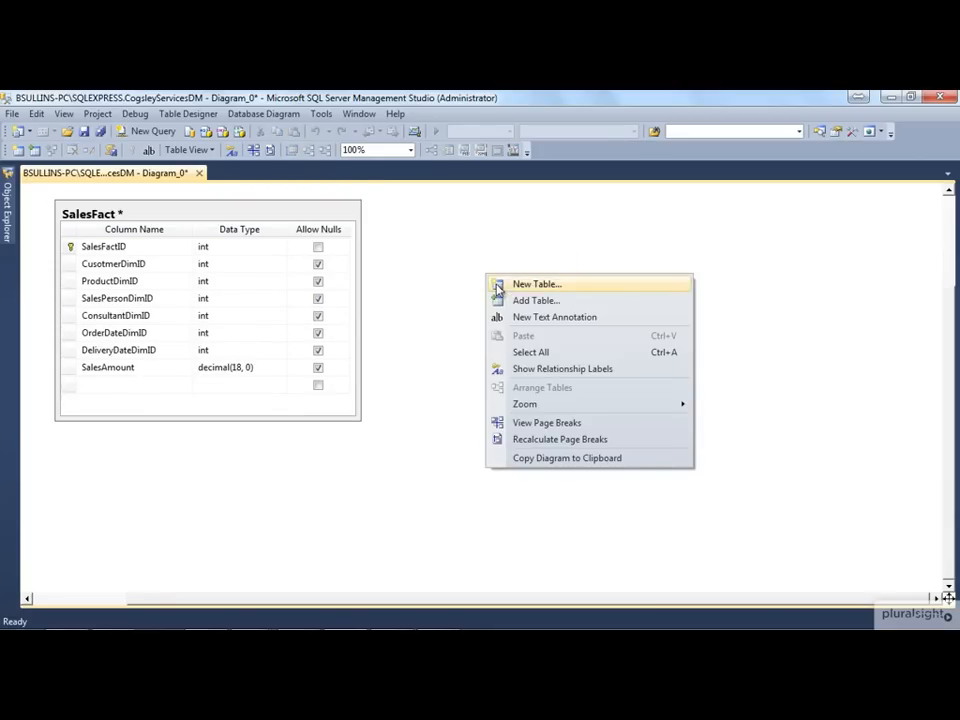
left_click(502, 288)
type("Customer")
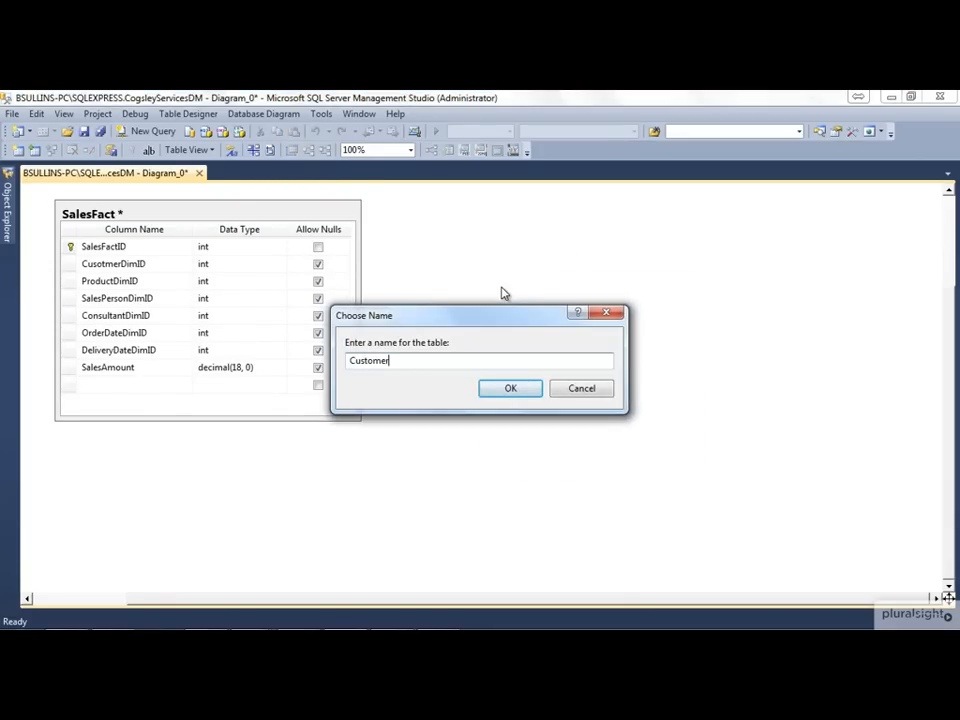
type("Dum")
key("BackSpace")
key("BackSpace")
type("im")
left_click(510, 388)
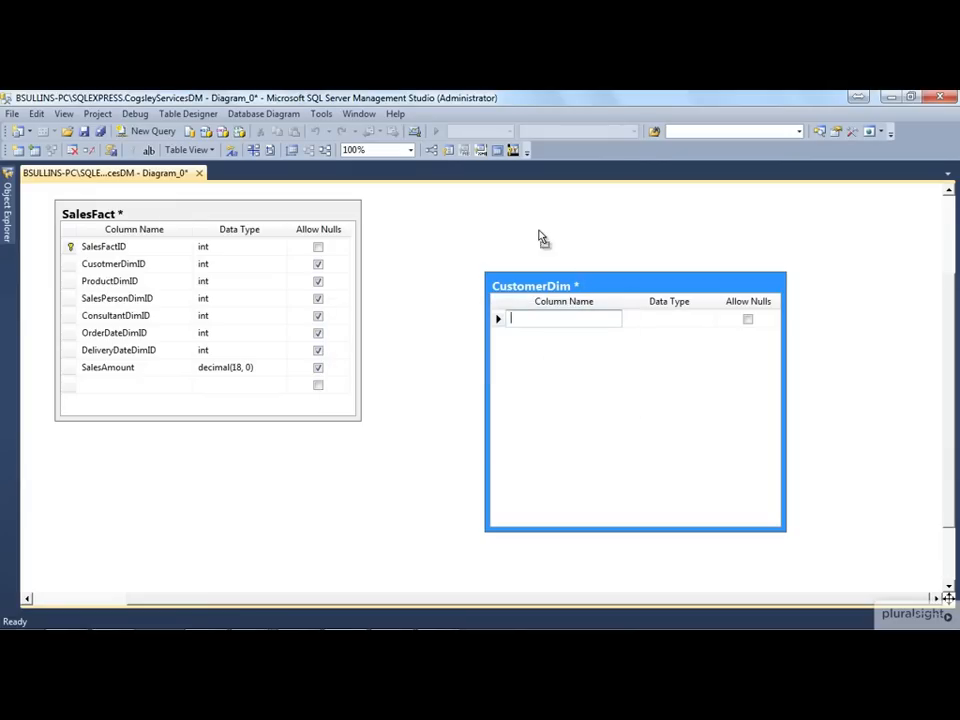
Move the CustomerDim table closer to SalesFact and add a CustomerDimID column of type int to it
left_click_drag(586, 287, 538, 232)
type("CustomerDimID")
key("Tab")
key("Tab")
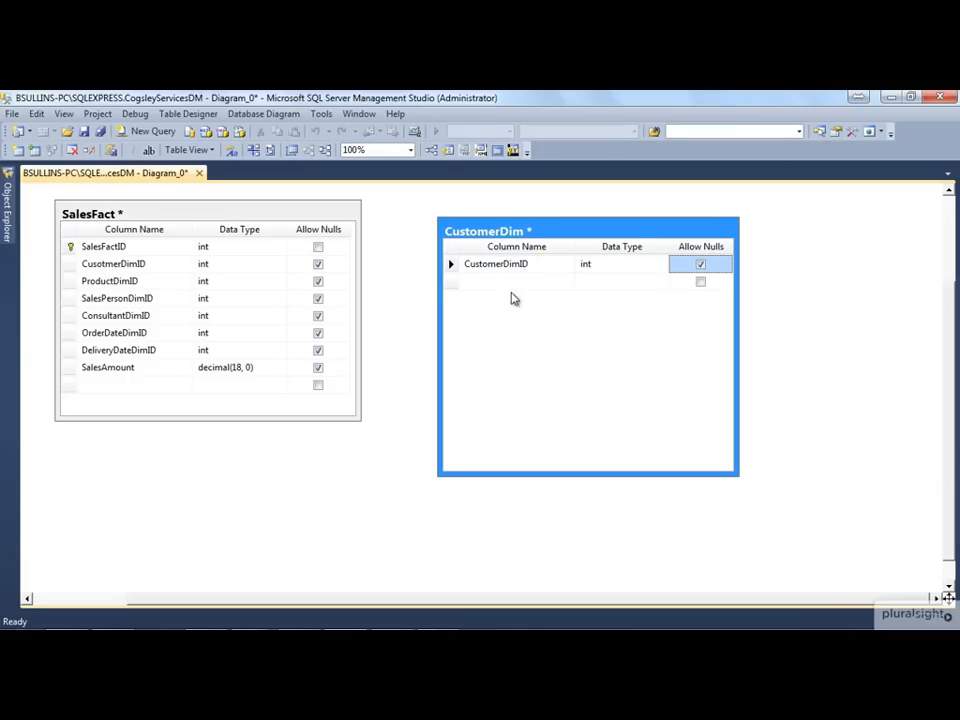
Set the CustomerDimID column as the primary key of the CustomerDim table
left_click(455, 265)
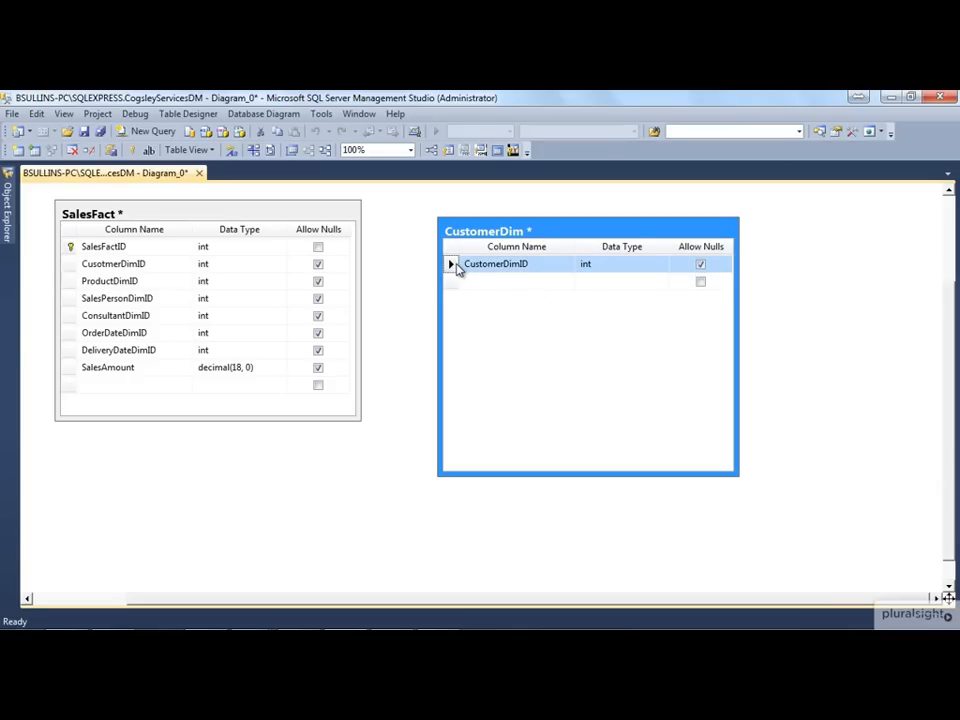
right_click(455, 265)
left_click(472, 294)
Add a nullable CustomerID column of type int to the CustomerDim table
left_click(491, 281)
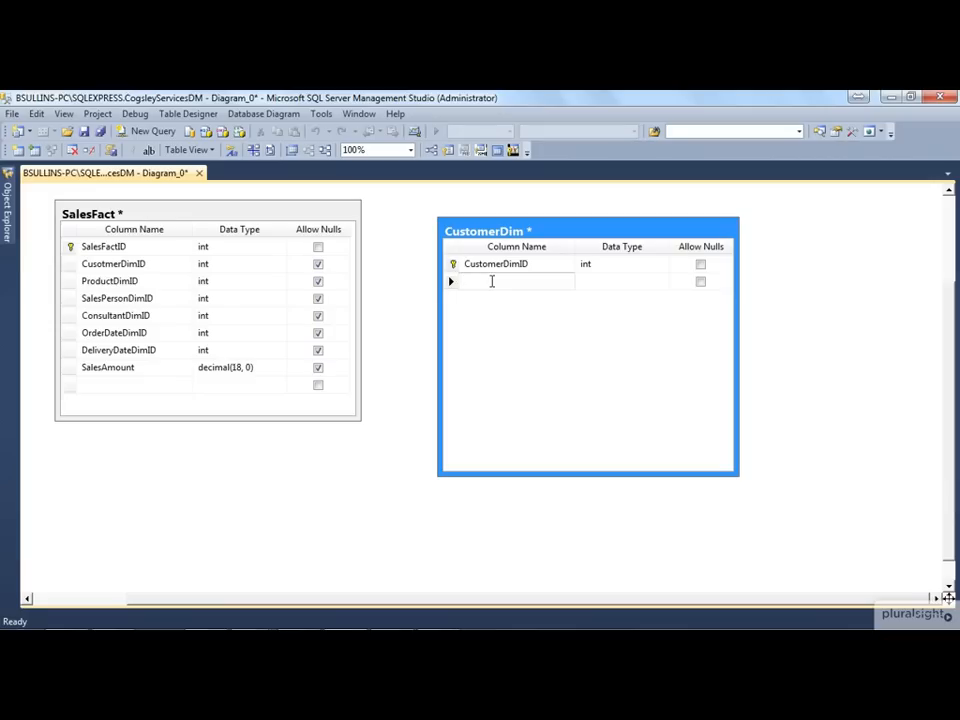
type("Customer")
key("BackSpace")
key("BackSpace")
key("BackSpace")
type("merID")
key("Tab")
type("int")
key("Tab")
key("Tab")
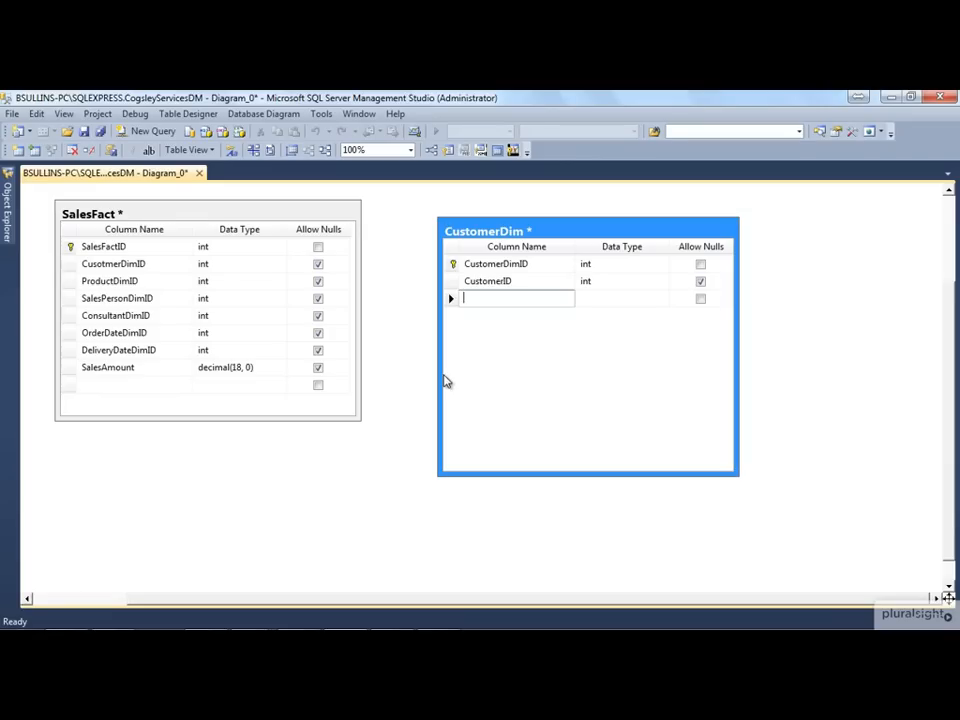
Add a nullable Address1 column with data type varchar(50) to the CustomerDim table
type("Address1")
key("Tab")
type("varc")
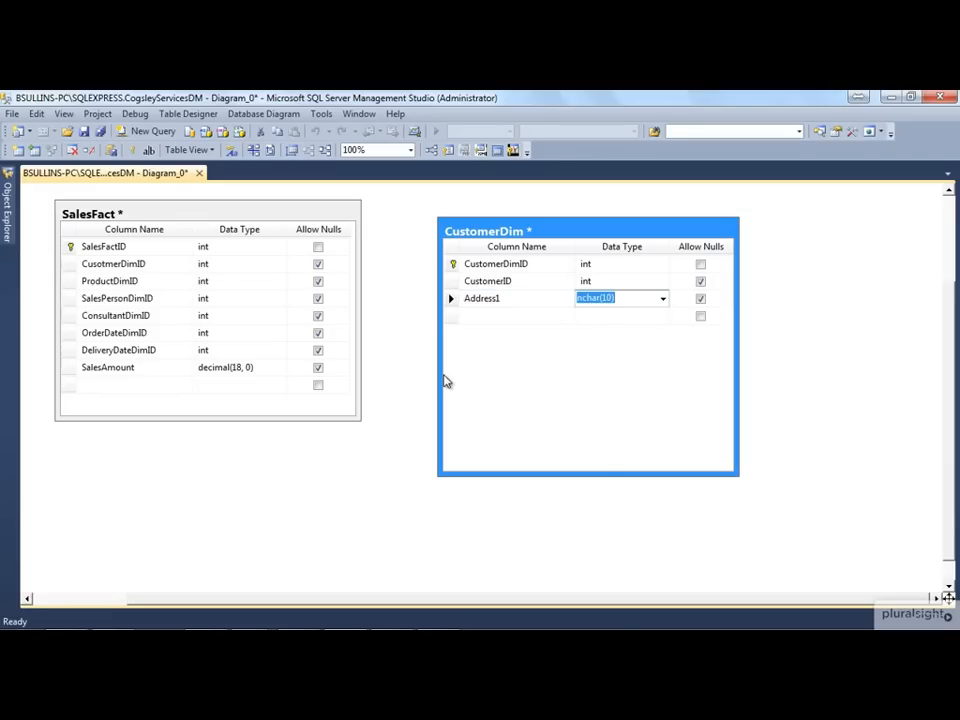
key("Tab")
Add a nullable City column with data type varchar(50) to the CustomerDim table
key("Tab")
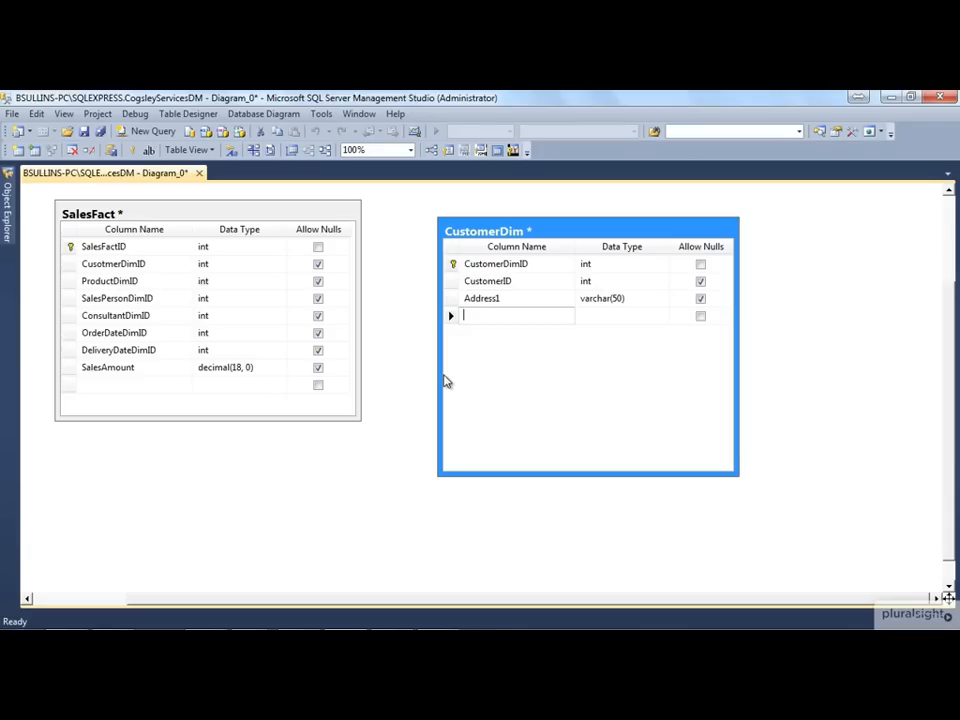
type("City")
key("Tab")
type("varc")
Add a nullable State column with data type varchar(50) to the CustomerDim table
key("Tab")
key("Tab")
type("STat")
key("BackSpace")
key("BackSpace")
key("BackSpace")
type("tate")
key("Tab")
type("varc")
Add a nullable Country column with data type varchar(50) to the CustomerDim table
key("Tab")
key("Tab")
type("Country")
key("Tab")
type("varch")
Add a nullable StartDate column of type date to the CustomerDim table
key("Tab")
key("Tab")
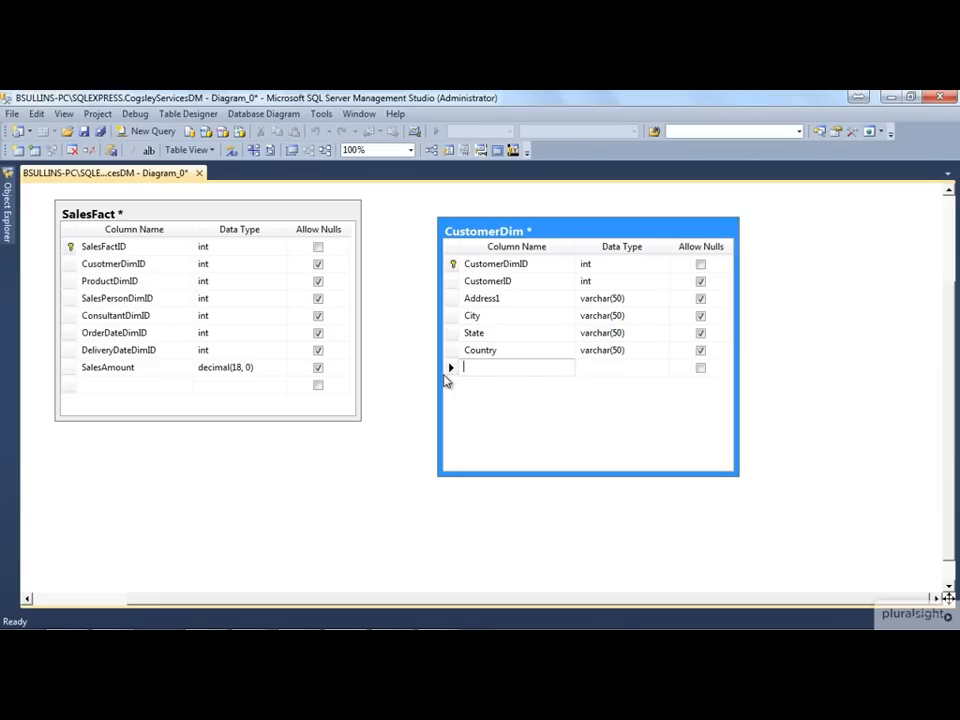
type("StartDAte")
key("Tab")
type("date")
Add a nullable EndDate column of type date to the CustomerDim table
key("Tab")
key("Tab")
type("EddDate")
key("Tab")
type("date")
key("Tab")
key("Tab")
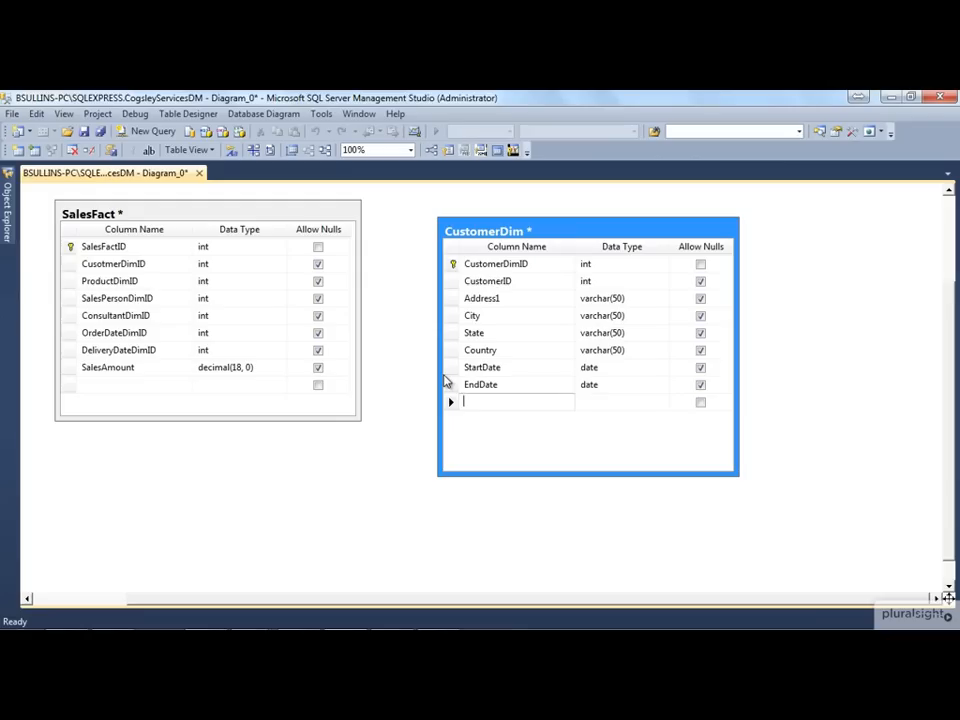
left_click(451, 281)
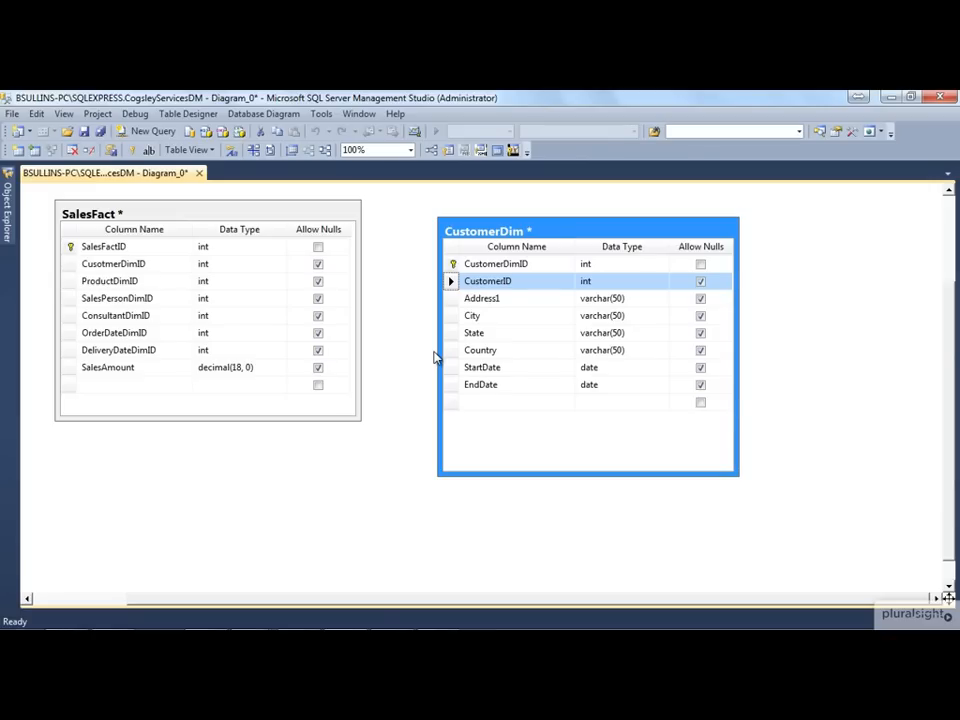
left_click(450, 316)
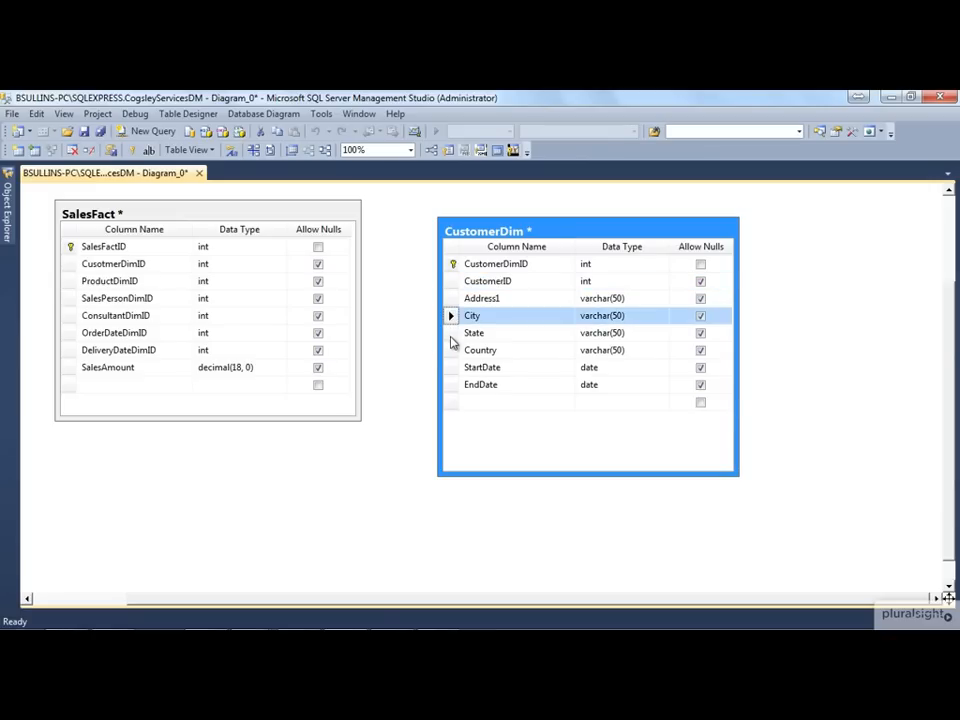
left_click(451, 333)
left_click(451, 264)
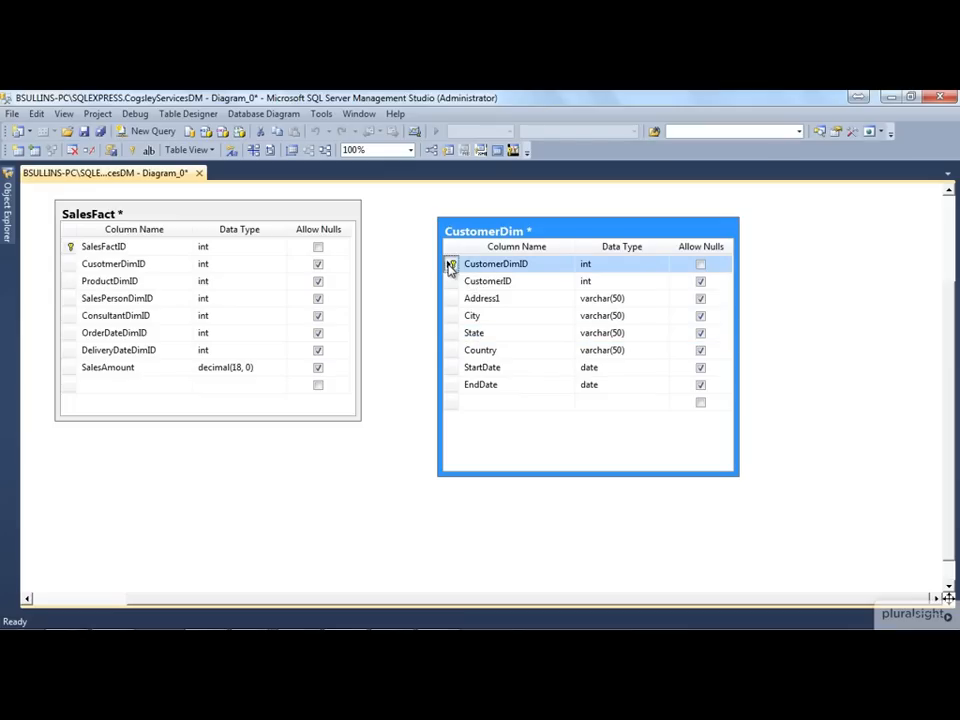
left_click(452, 368)
left_click(451, 386)
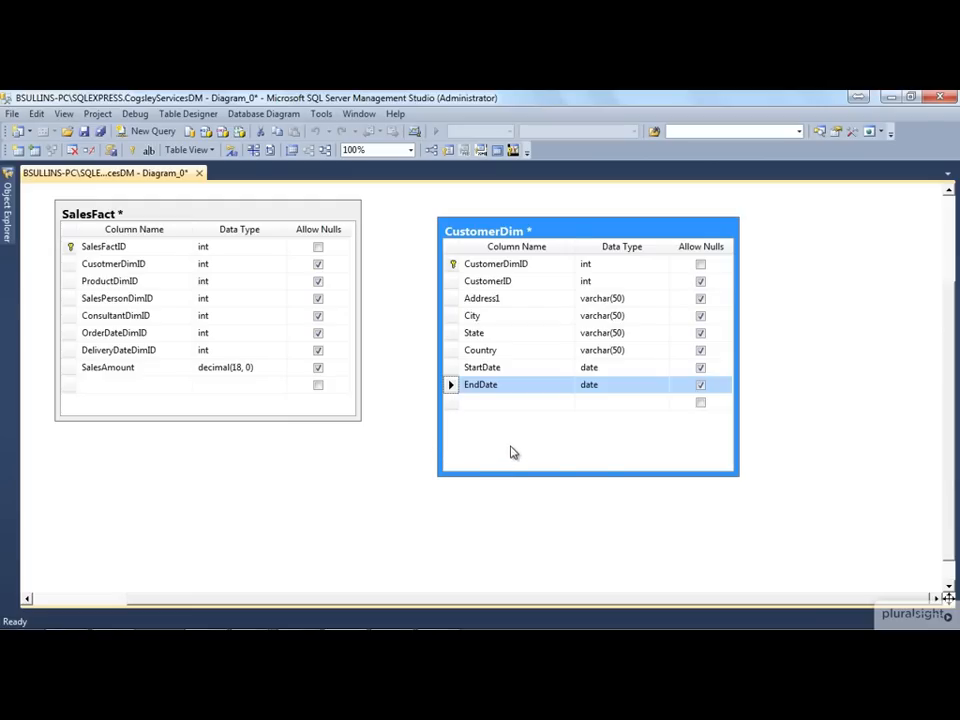
Add a nullable CustomerName column with data type varchar(50) at the end of the CustomerDim table
left_click(510, 405)
type("CustomerName")
key("Tab")
type("varcha")
key("Tab")
key("Tab")
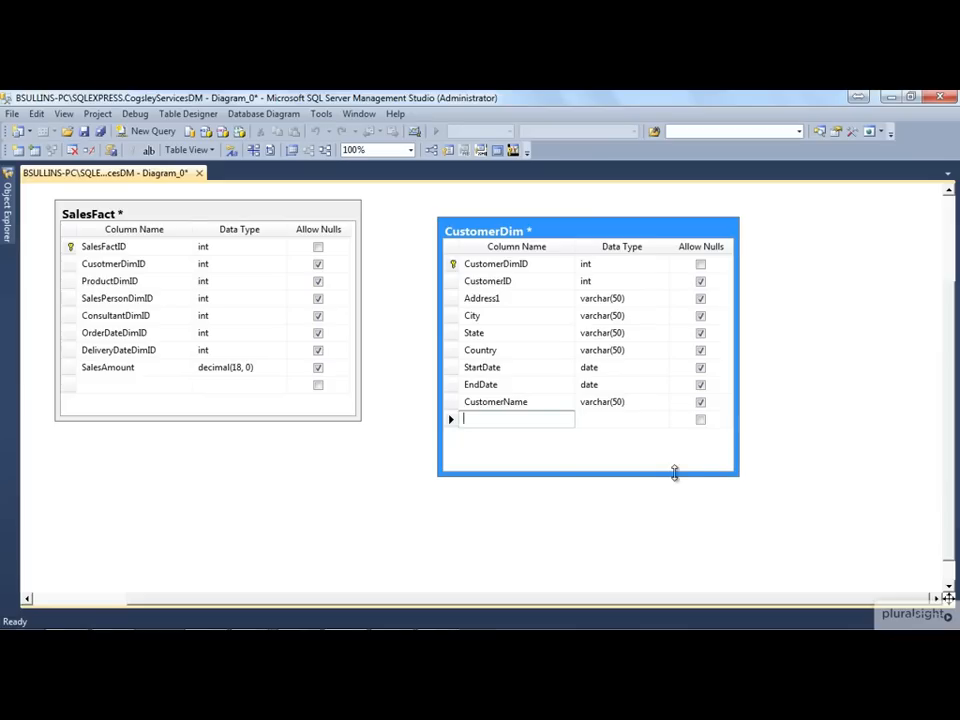
Shorten the CustomerDim table box to fit its columns and move it farther away from SalesFact
left_click_drag(673, 475, 684, 450)
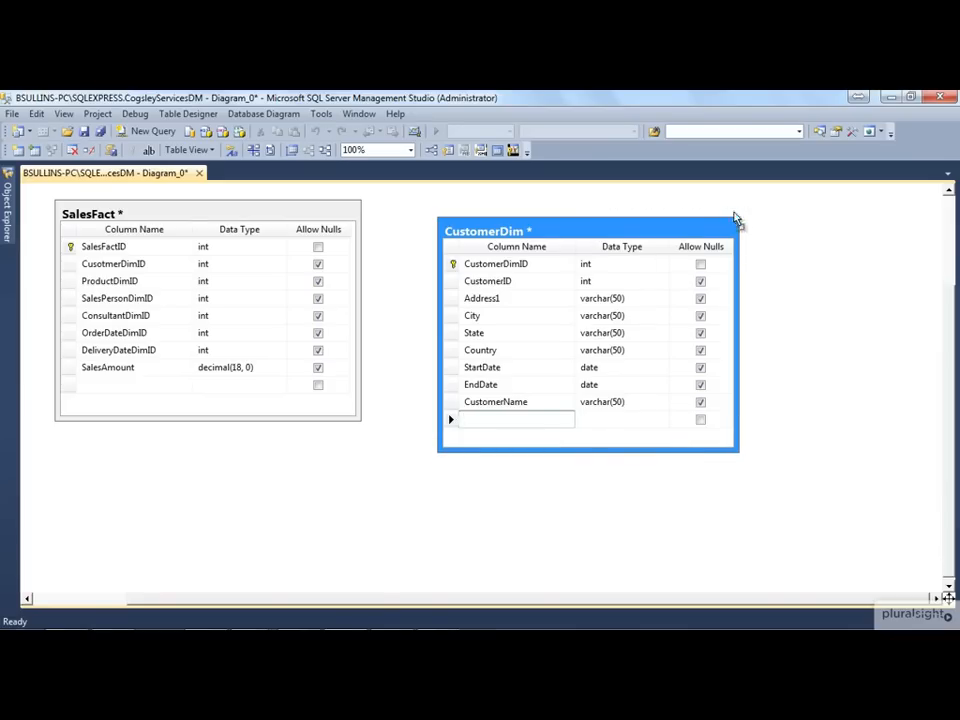
left_click_drag(735, 218, 885, 205)
left_click(181, 461)
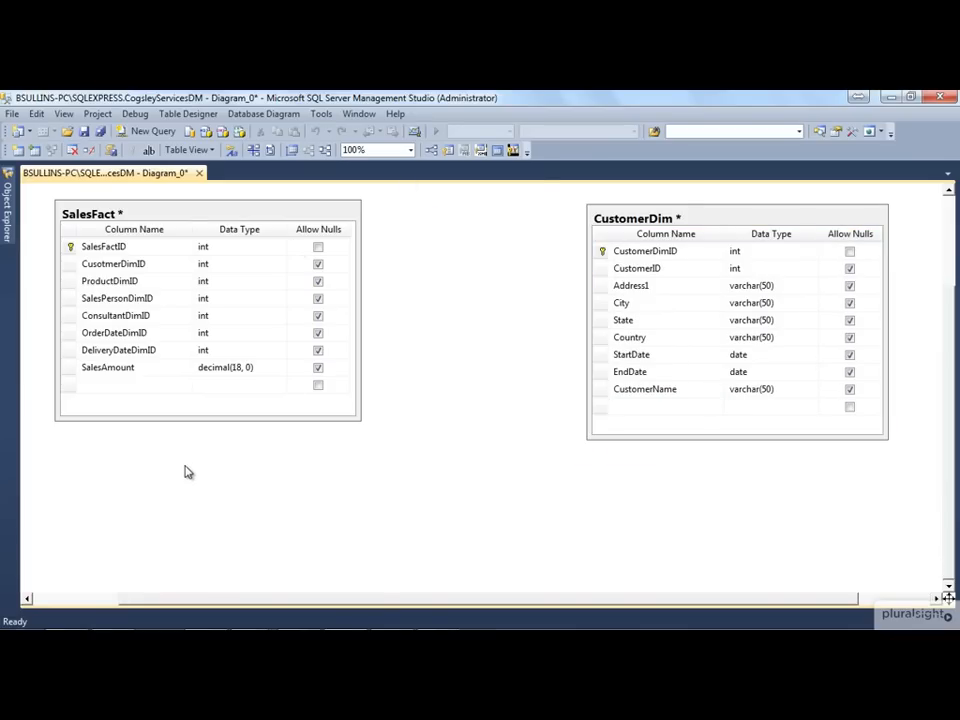
Create a new table named ProductDim in the diagram
right_click(184, 466)
left_click(240, 277)
type("ProductDim")
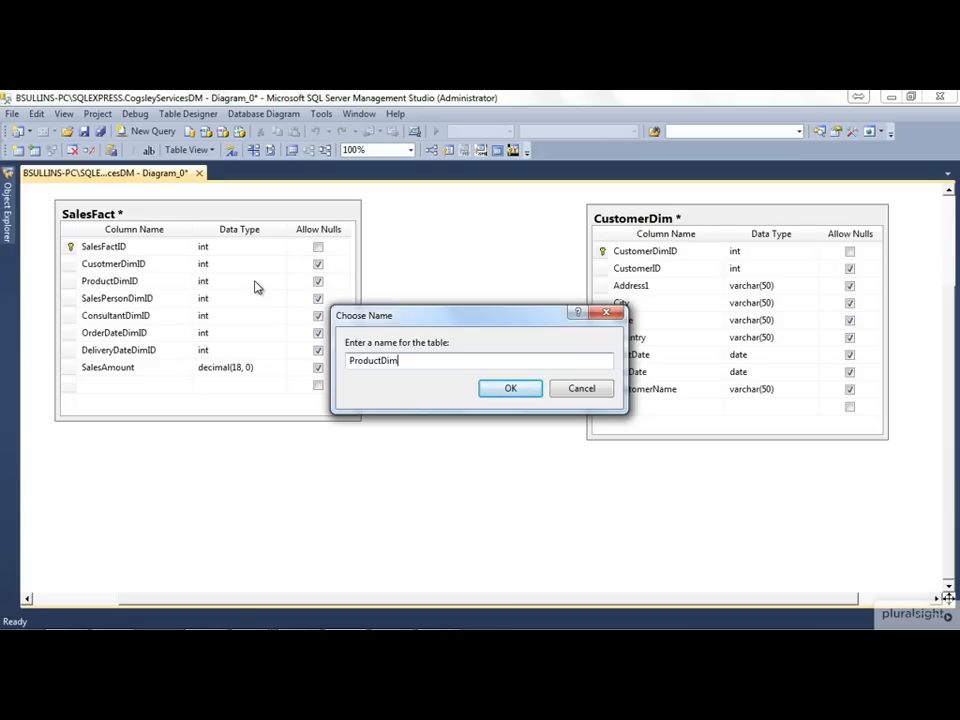
key("Return")
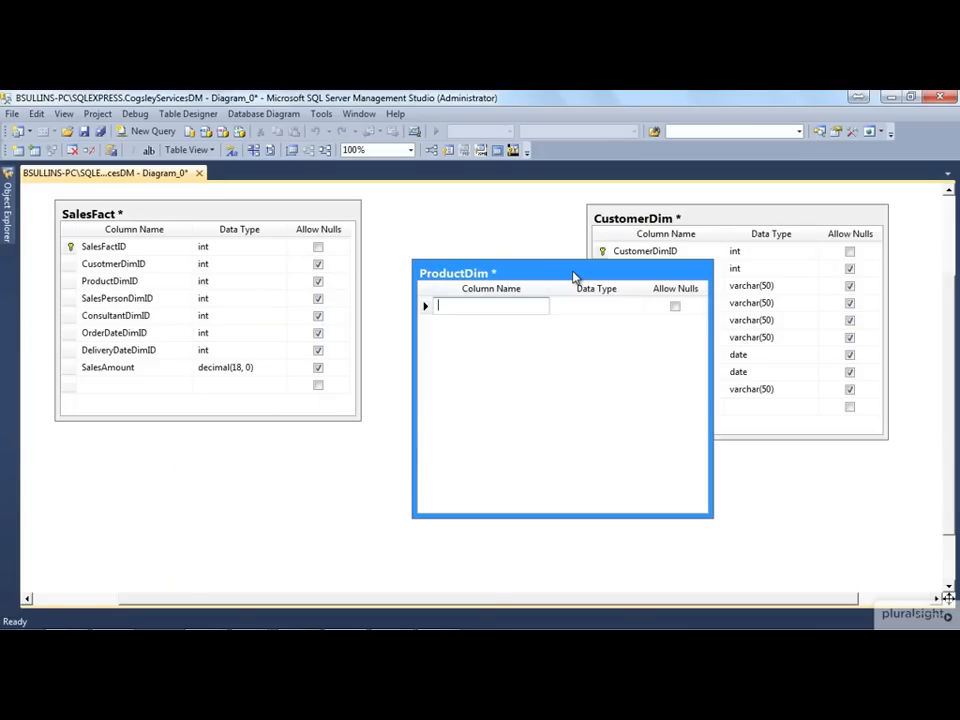
Add a ProductDimID column of type int to ProductDim and set it as the primary key
type("ProductDimID")
key("Tab")
type("int")
key("Tab")
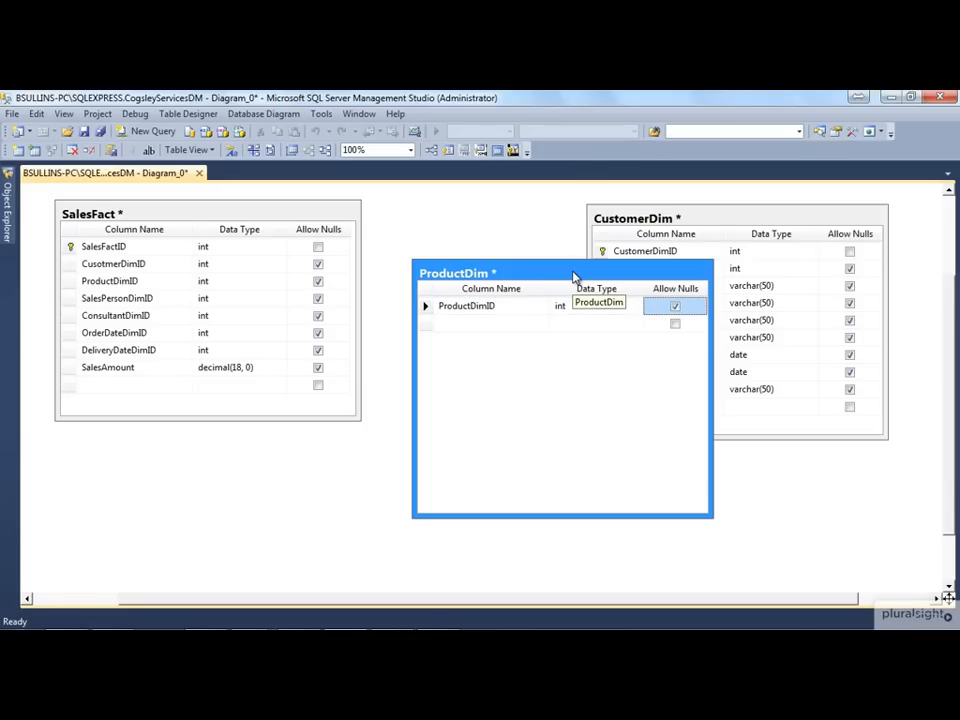
right_click(428, 306)
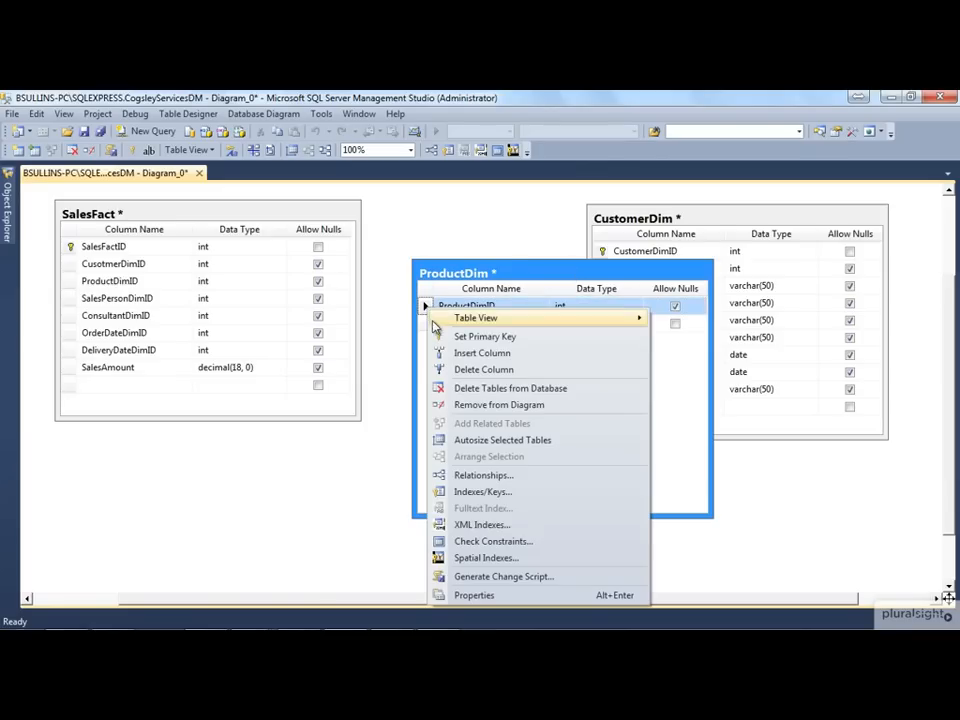
left_click(465, 337)
Add a nullable ProductID column of type int to the ProductDim table
left_click(470, 322)
type("ProductID")
key("Tab")
Add a nullable ProductName column with data type varchar(50) to the ProductDim table
key("Tab")
key("Tab")
type("ProductName")
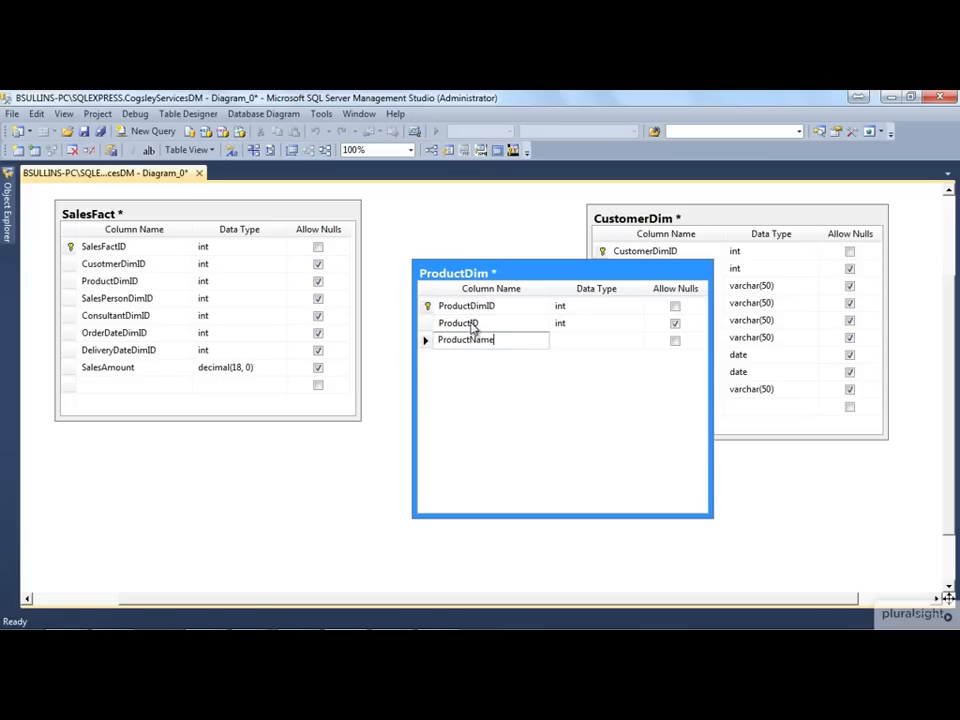
key("Tab")
type("varcah")
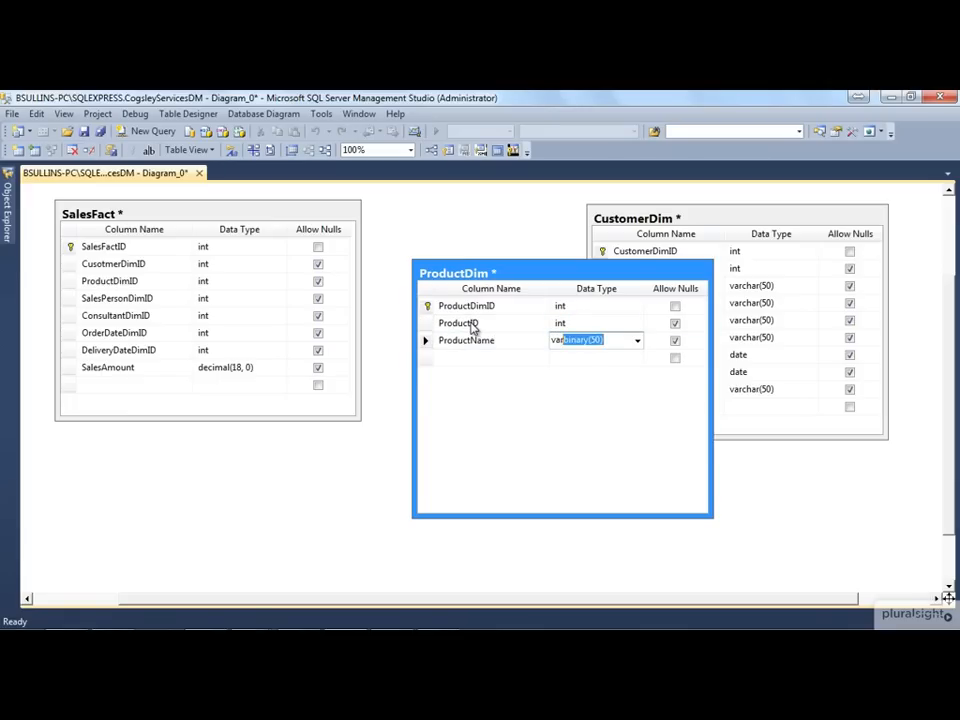
type("r")
Add a nullable ProductCategory column with data type varchar(50) to the ProductDim table
key("Tab")
key("Tab")
type("prod")
key("BackSpace")
key("BackSpace")
key("BackSpace")
key("BackSpace")
type("ProductCAte")
key("BackSpace")
key("BackSpace")
key("BackSpace")
type("ategory")
key("Tab")
type("varcah")
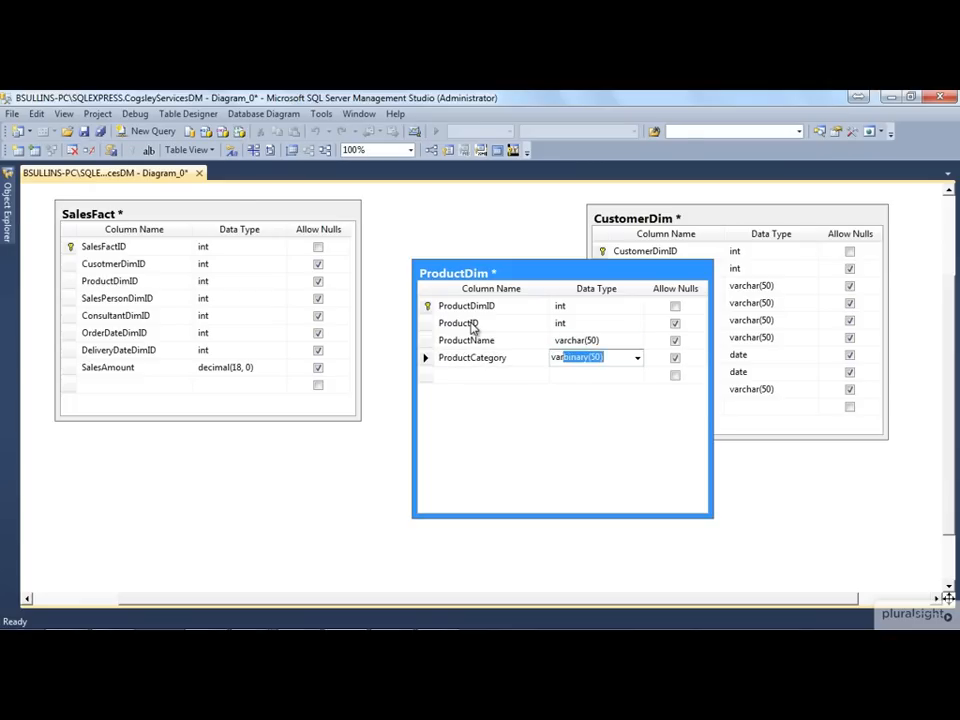
key("BackSpace")
key("BackSpace")
type("har(50)")
key("Tab")
key("Tab")
Add a nullable ProductSubCategory column with data type varchar(50) to the ProductDim table
type("`pro")
key("BackSpace")
key("BackSpace")
key("BackSpace")
key("BackSpace")
type("ProductSubCategory")
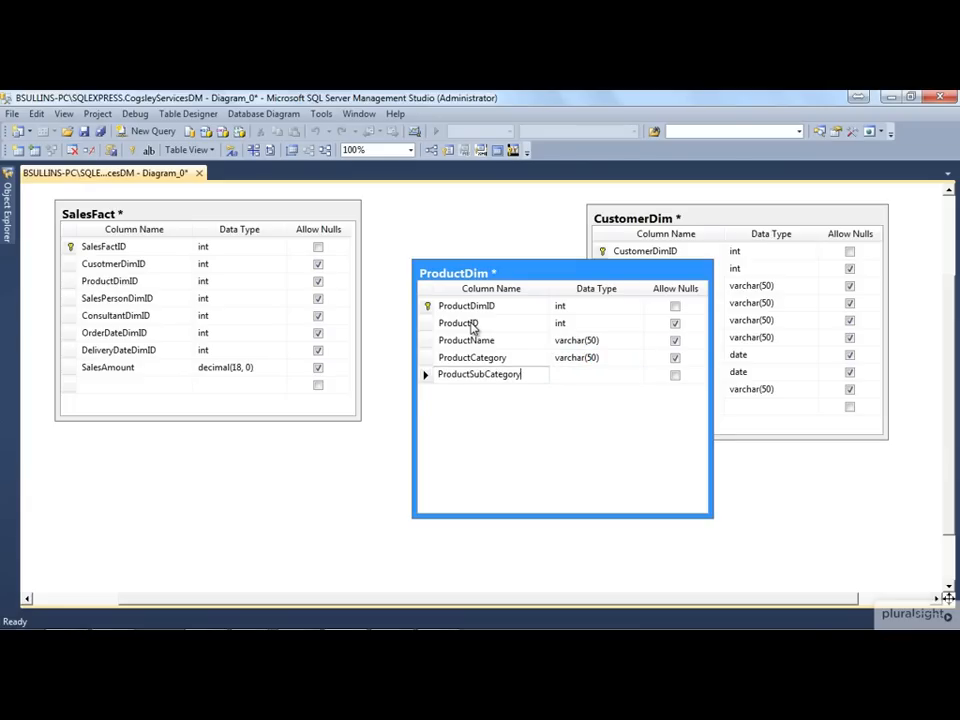
key("Tab")
type("var")
key("Tab")
Add a nullable ProductDescription column of type ntext to the ProductDim table
key("Tab")
type("P")
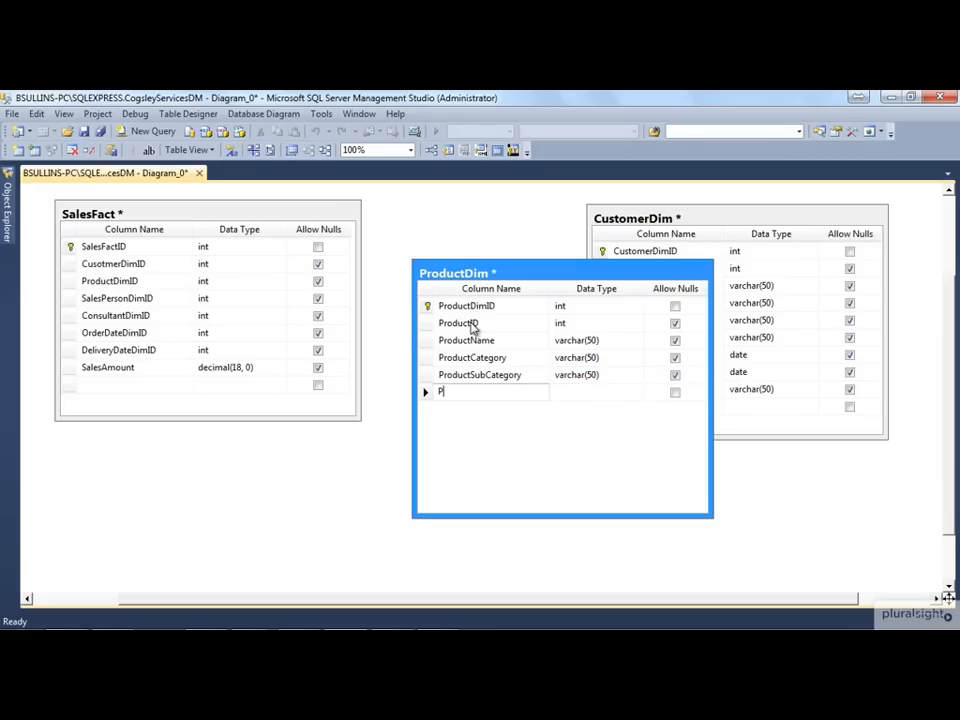
type("roductDescription")
key("Tab")
type("nte")
key("Tab")
key("Tab")
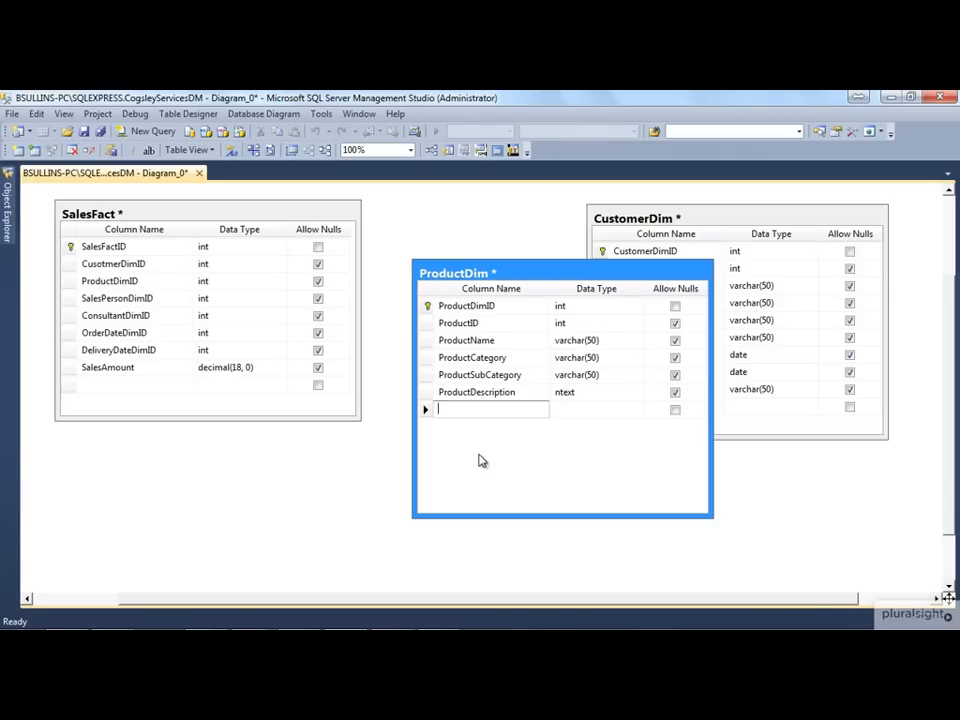
Add a nullable StartDate column of type date to the ProductDim table
type("StartDAte")
key("Tab")
key("shift+Tab")
type("StartDate")
key("Tab")
type("date")
key("Tab")
Add a nullable EndDate column of type date to the ProductDim table
key("Tab")
type("EndDate")
key("Tab")
type("date")
key("Tab")
key("Tab")
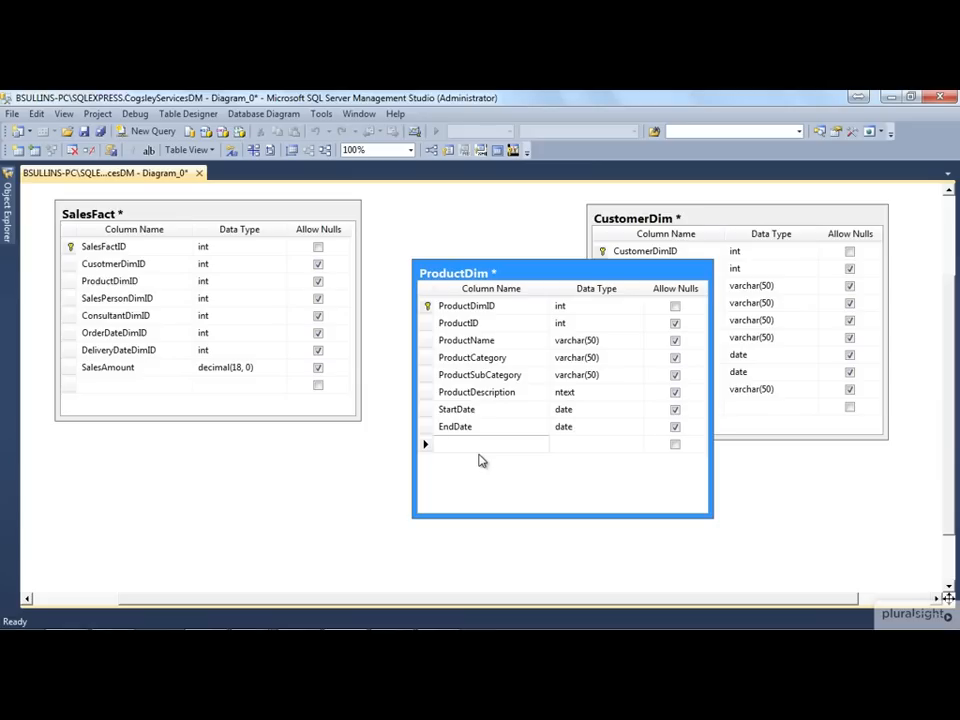
Move the ProductDim table over the lower part of CustomerDim to free the canvas beside SalesFact
left_click(425, 357)
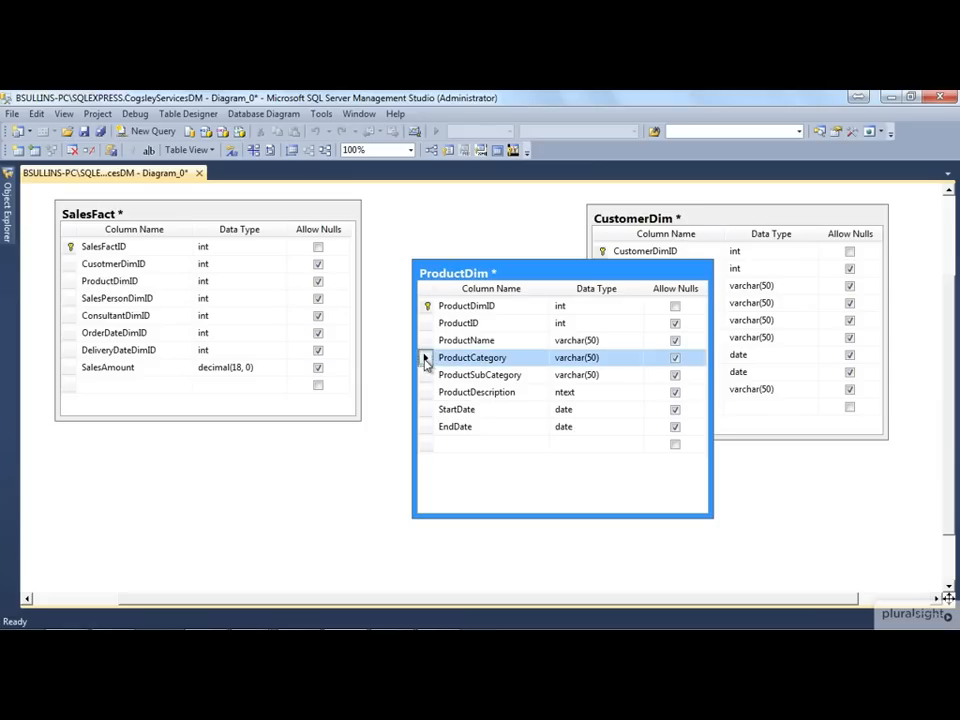
left_click(430, 376, "shift")
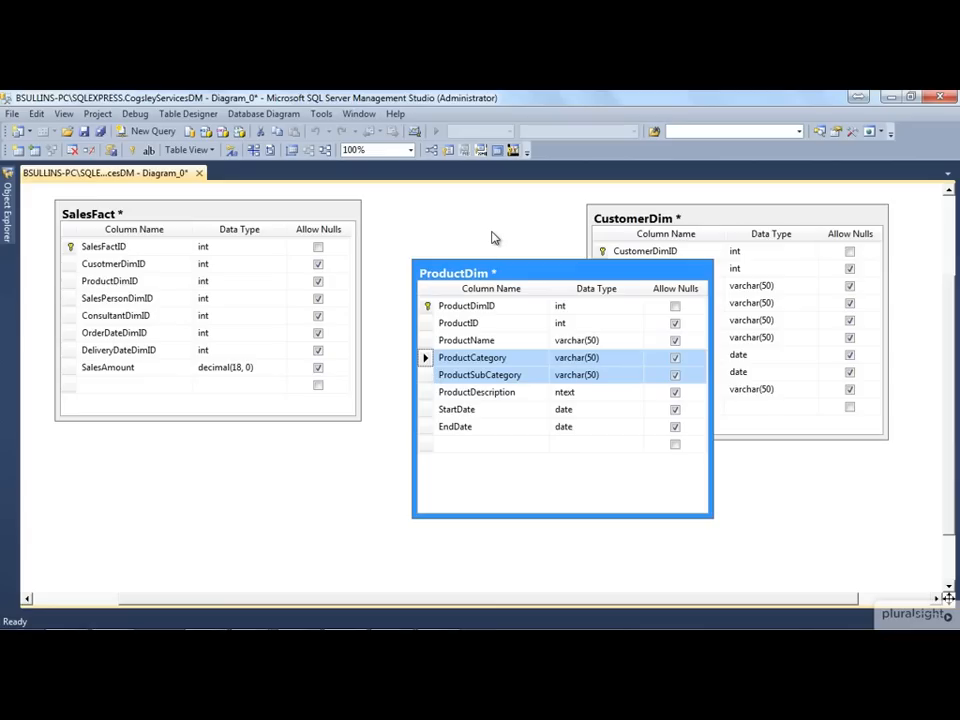
left_click(493, 240)
left_click(607, 312)
left_click_drag(607, 305, 684, 289)
left_click(461, 239)
Create a new table named EmployeeDim on the free canvas beside SalesFact
right_click(397, 259)
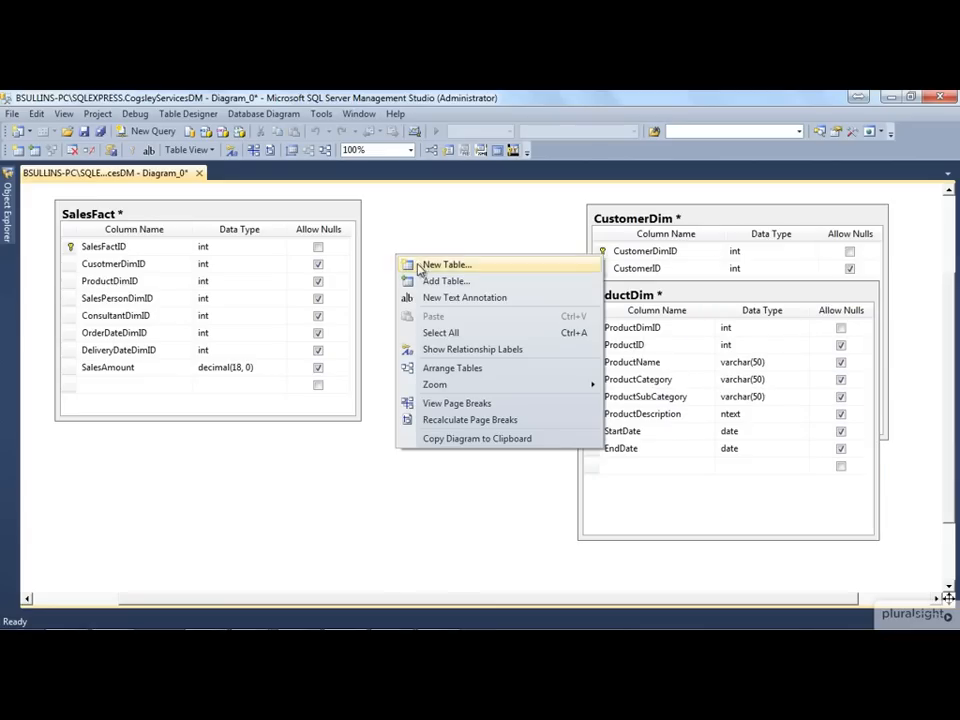
left_click(420, 263)
type("Employee")
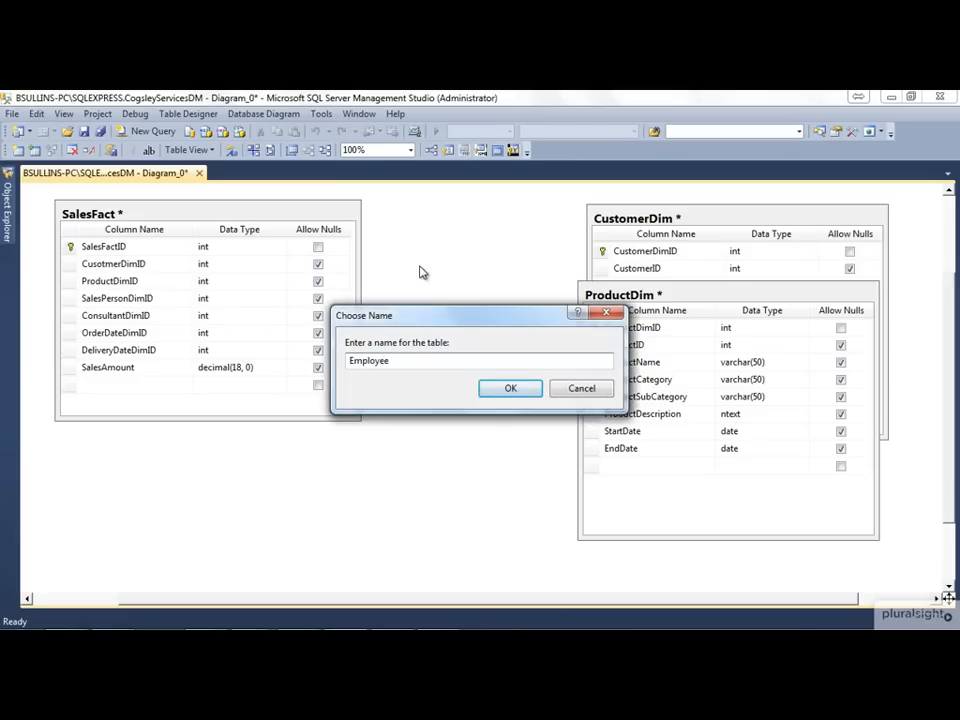
type("DimI")
key("Return")
Add an EmployeeDimID column of type int to EmployeeDim and set it as the primary key
type("EmployeeDimI")
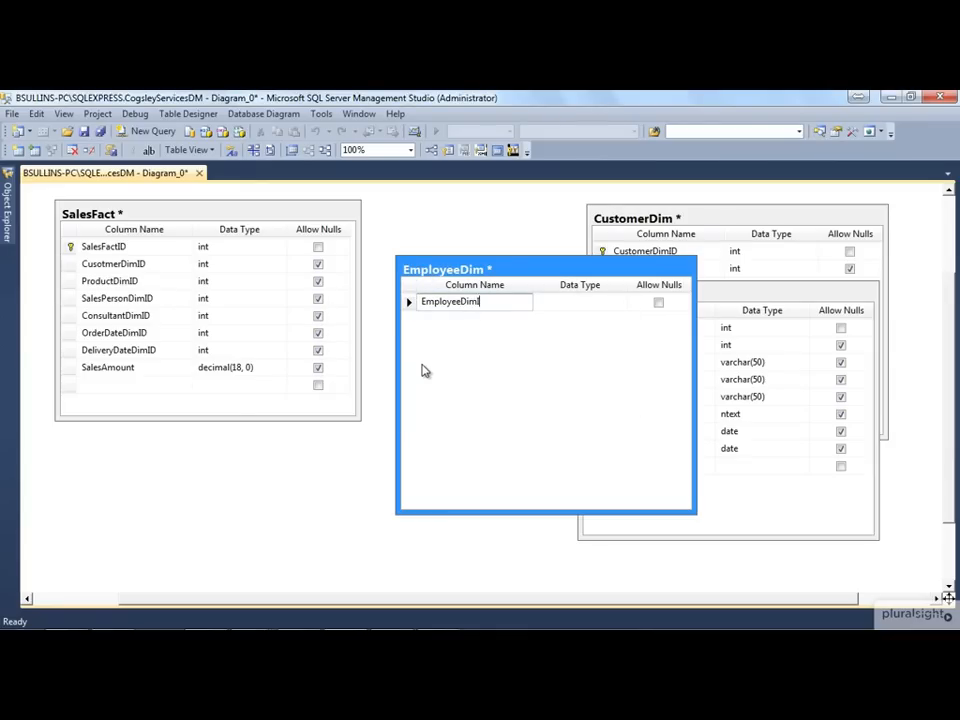
type("D")
key("Tab")
type("int")
key("Tab")
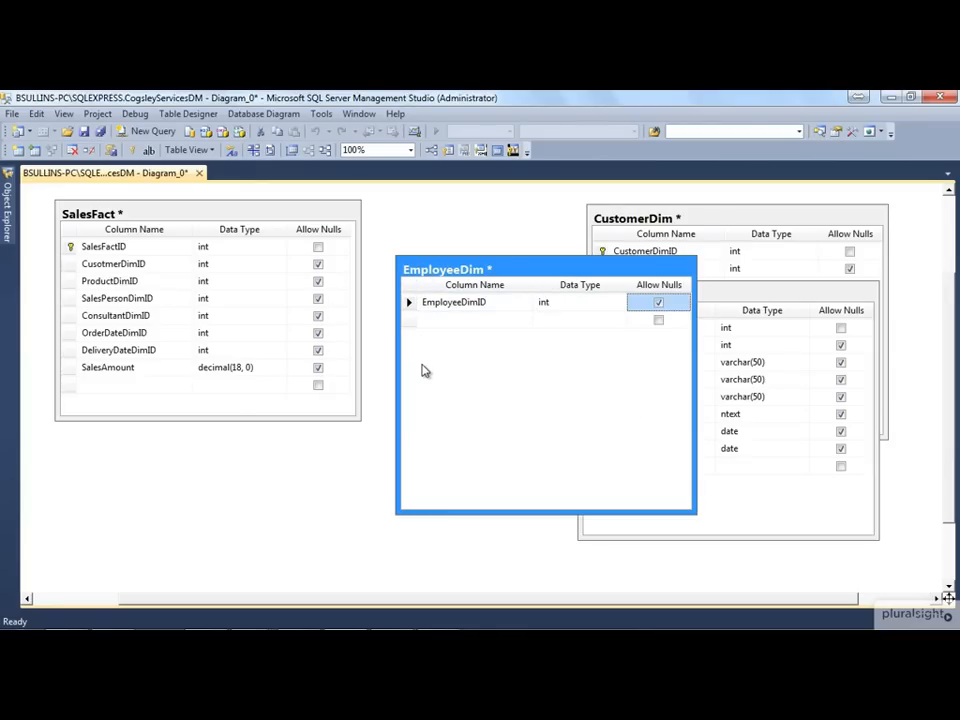
right_click(410, 302)
left_click(437, 331)
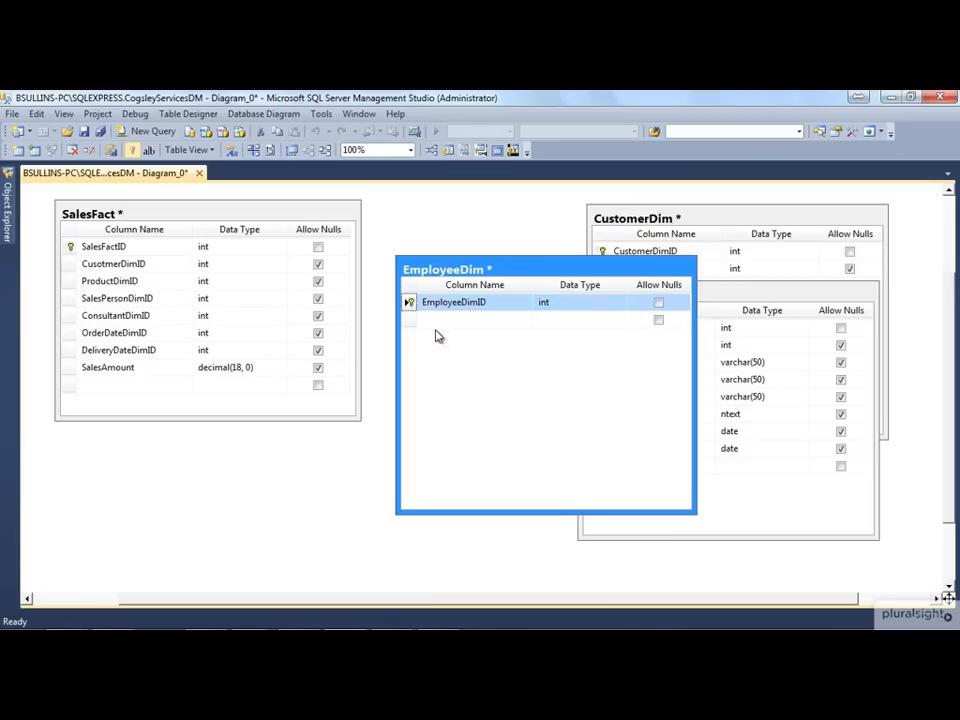
Add a nullable EmployeeID column of type int to the EmployeeDim table
left_click(446, 320)
type("EmployeeID")
key("Tab")
type("int")
key("Tab")
Add a nullable EmployeeFirstName column of type varchar(50) to the EmployeeDim table
key("Tab")
type("EmployeeFirstNAme")
key("BackSpace")
key("BackSpace")
key("BackSpace")
type("ame")
key("Tab")
type("varchar")
Add a nullable EmployeeLastName column to EmployeeDim, keeping the default nchar(10) data type
key("Tab")
key("Tab")
type("EmployeeLastName")
key("Tab")
key("Tab")
key("Tab")
Add a nullable EmployeeStartDate column of type date to the EmployeeDim table
type("E")
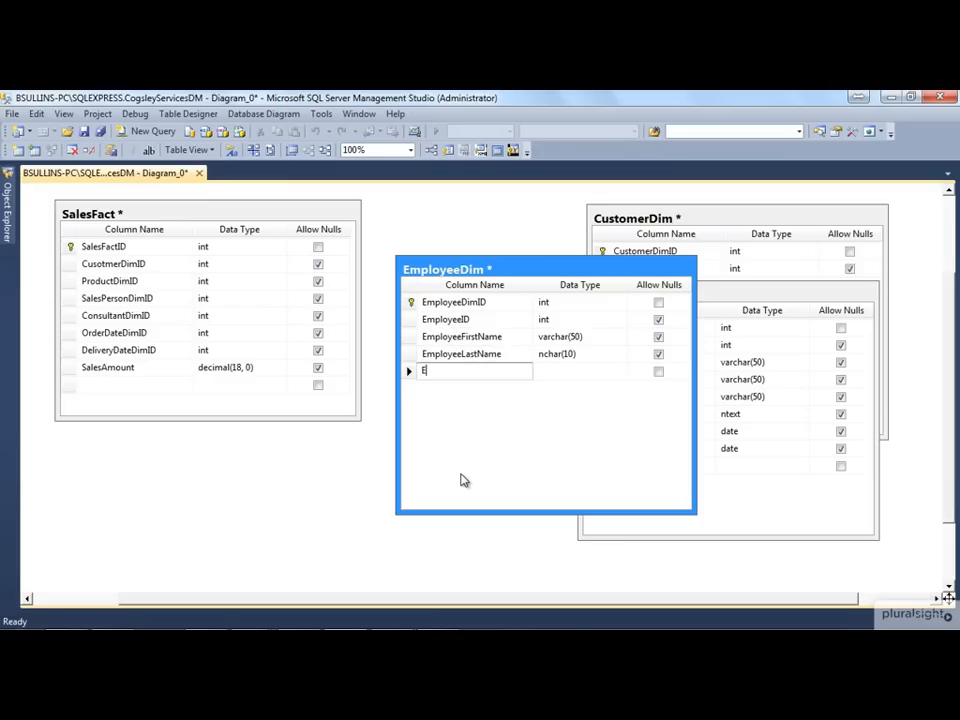
type("mployeeStartDate")
key("Tab")
type("date")
key("Tab")
key("Tab")
Add a nullable EmployeeStatus column of type varchar(50) to the EmployeeDim table
type("EmployeeStatus")
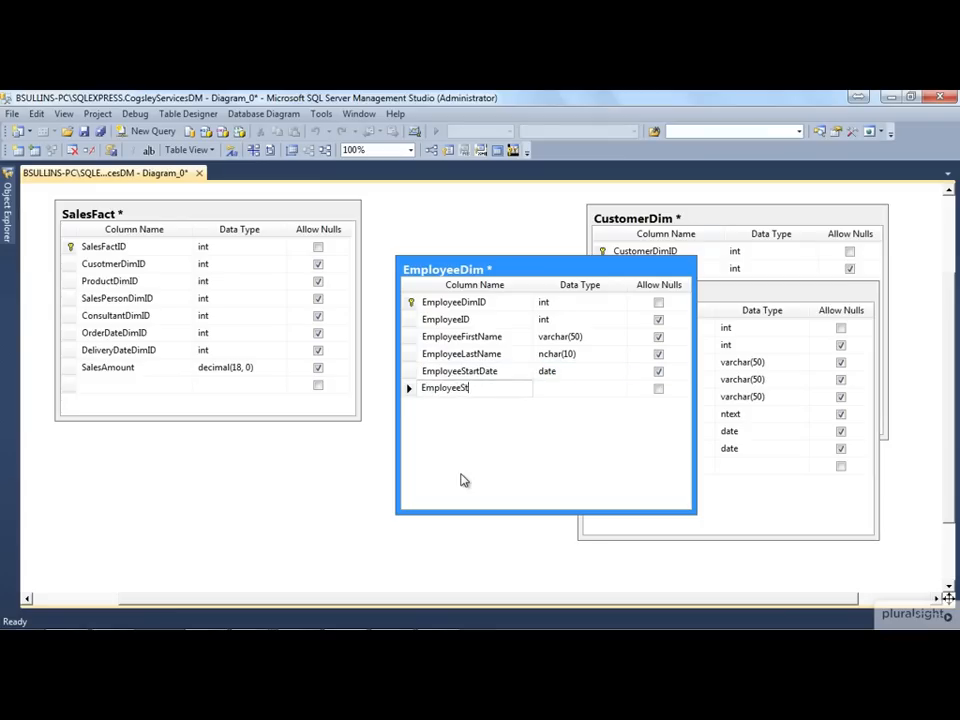
key("Tab")
type("int")
key("BackSpace")
key("BackSpace")
key("BackSpace")
type("varc")
key("Tab")
Add a nullable EmployeeTermDate column of type date to the EmployeeDim table
key("Tab")
type("Employee")
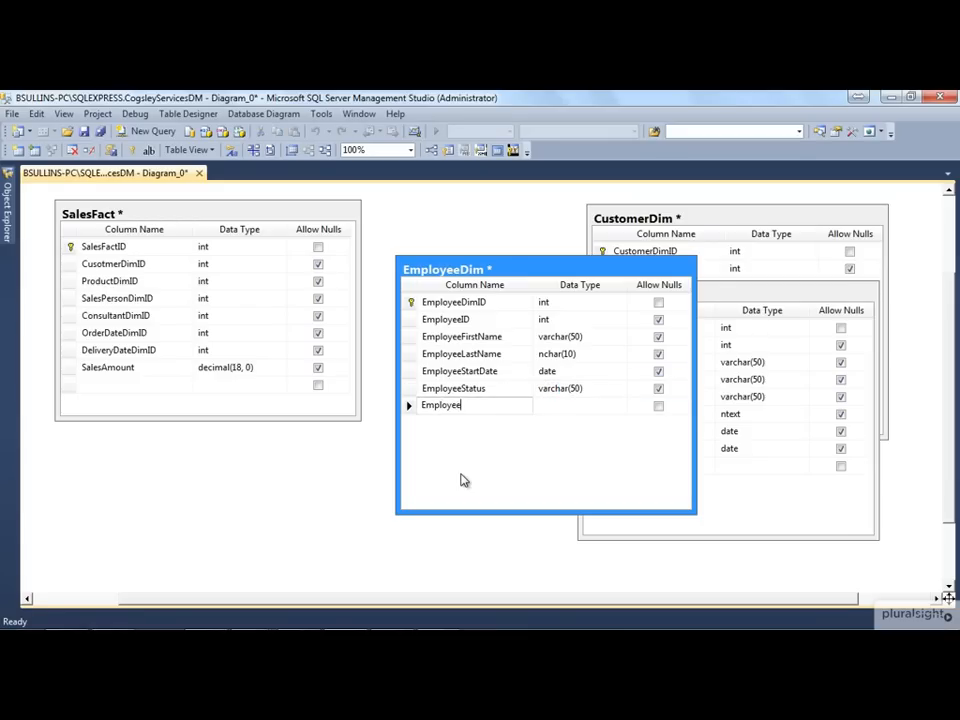
type("TermDate")
key("Tab")
type("date")
Add a nullable ManagerID column of type int to the EmployeeDim table
key("Tab")
key("Tab")
type("ManagerID")
key("Tab")
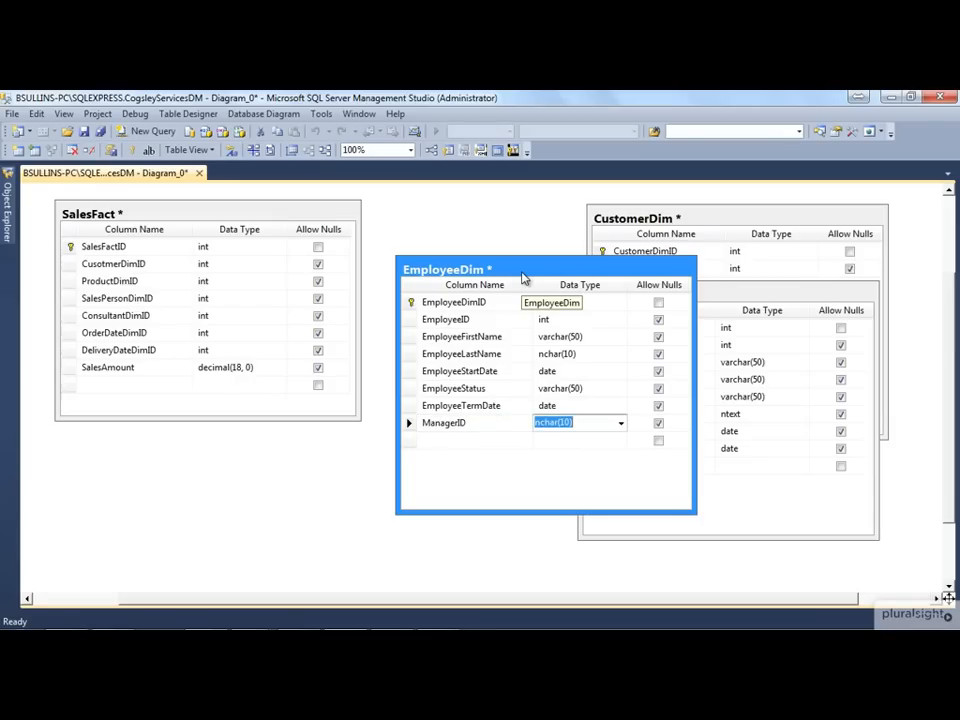
type("date")
key("BackSpace")
key("BackSpace")
key("BackSpace")
key("BackSpace")
type("int")
key("Tab")
key("Tab")
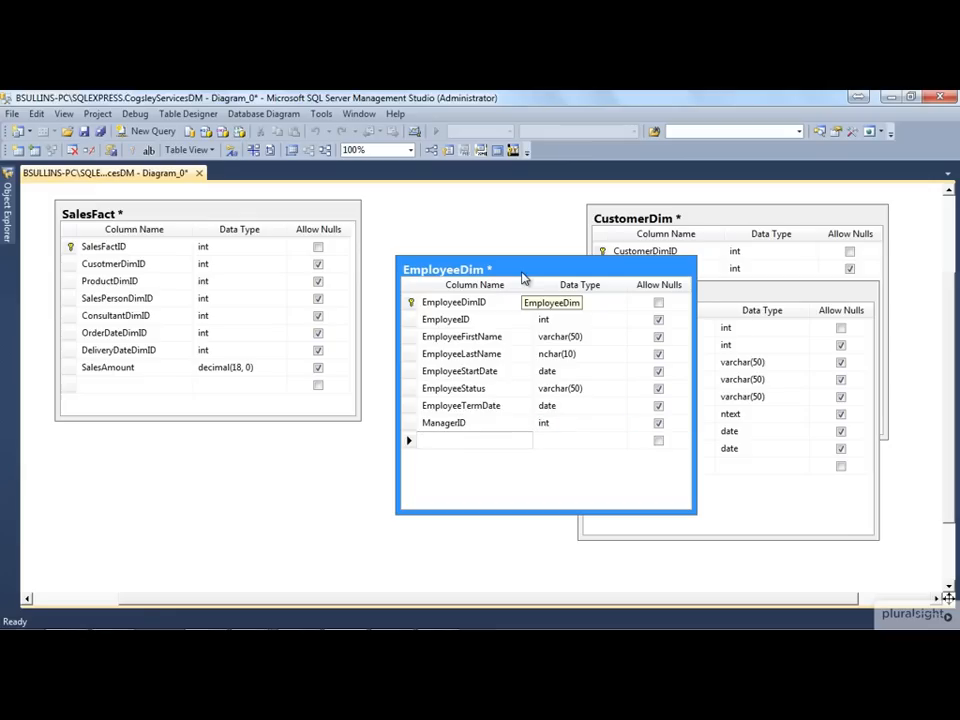
Add a nullable ManagerDimID column of type int to the EmployeeDim table
type("ManagerDimID")
key("Tab")
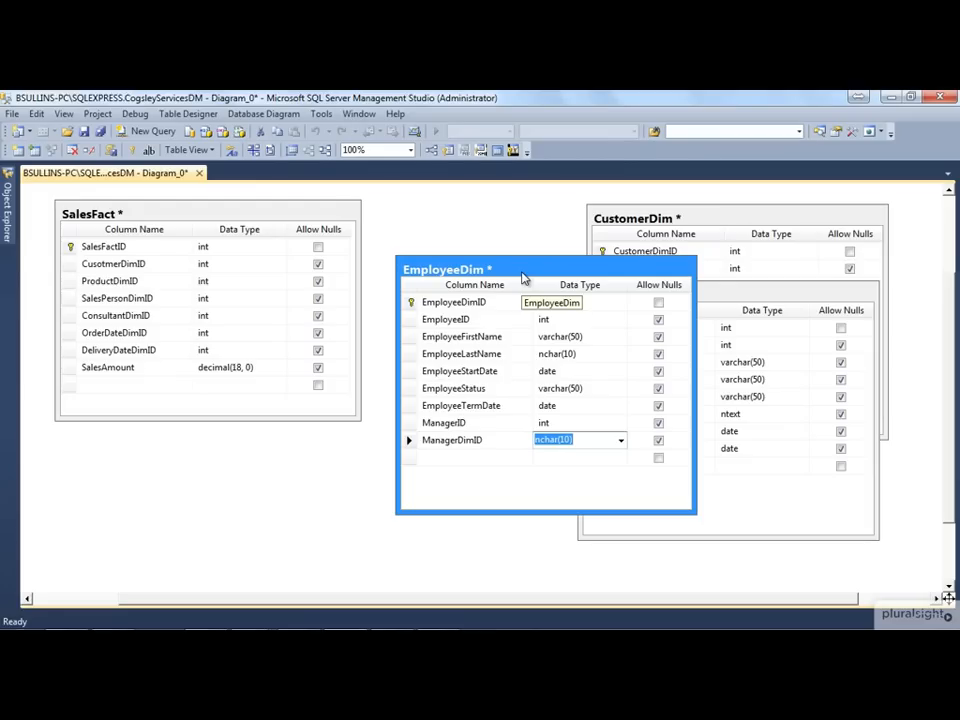
type("int")
key("Tab")
key("Tab")
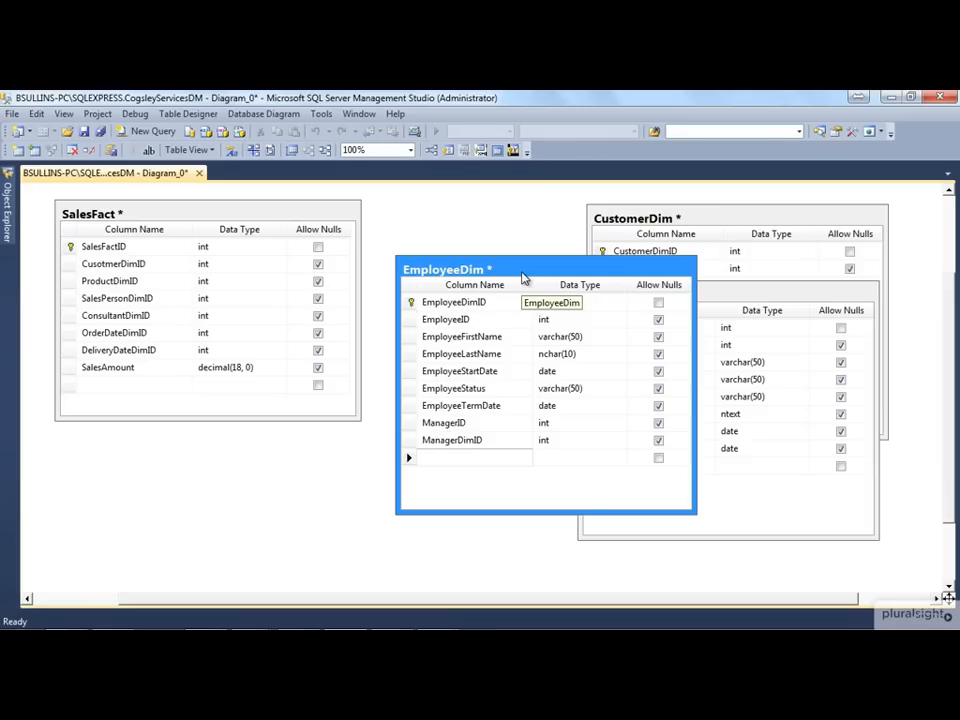
Move the EmployeeDim table over ProductDim to free the canvas beside SalesFact
left_click_drag(521, 250, 687, 228)
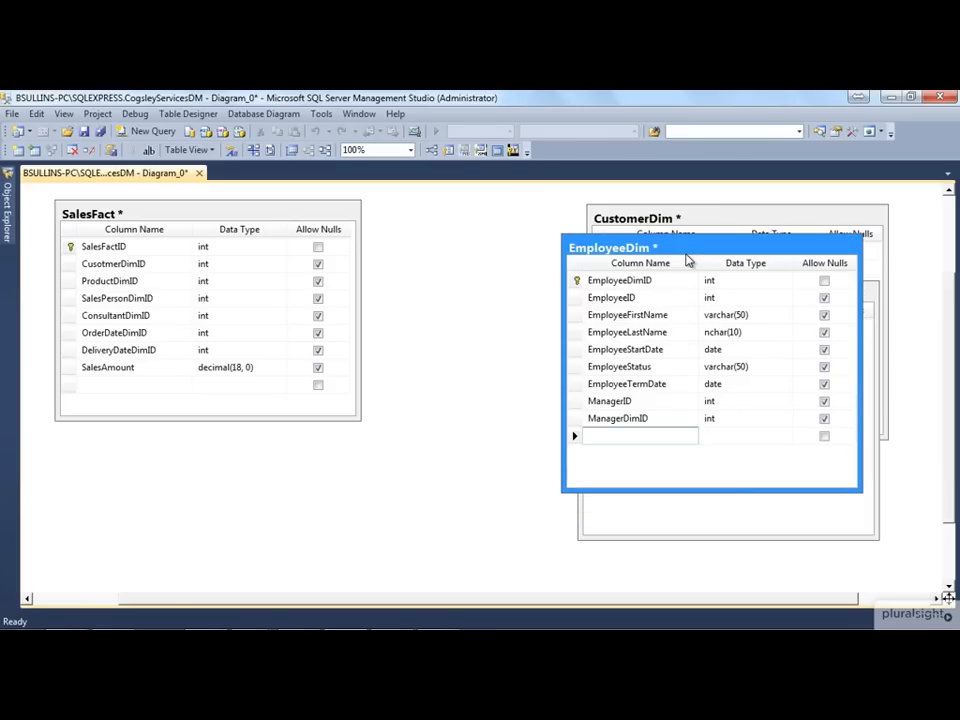
left_click_drag(666, 251, 700, 283)
left_click(403, 246)
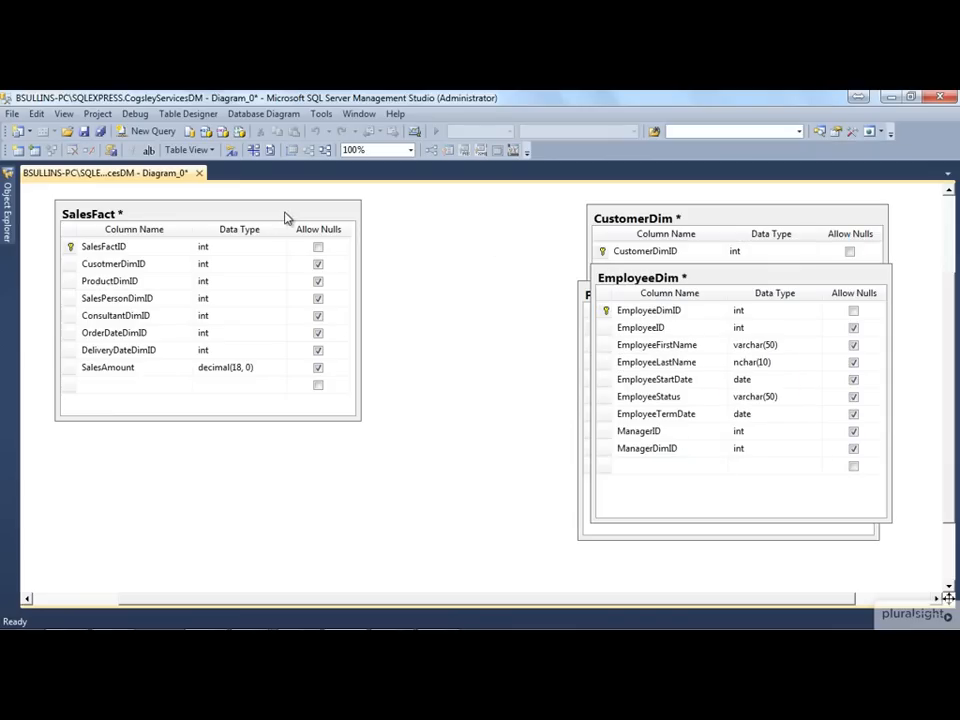
left_click(157, 283)
left_click(441, 249)
Create a new table named DateDim and place it on the canvas directly beside SalesFact
right_click(452, 254)
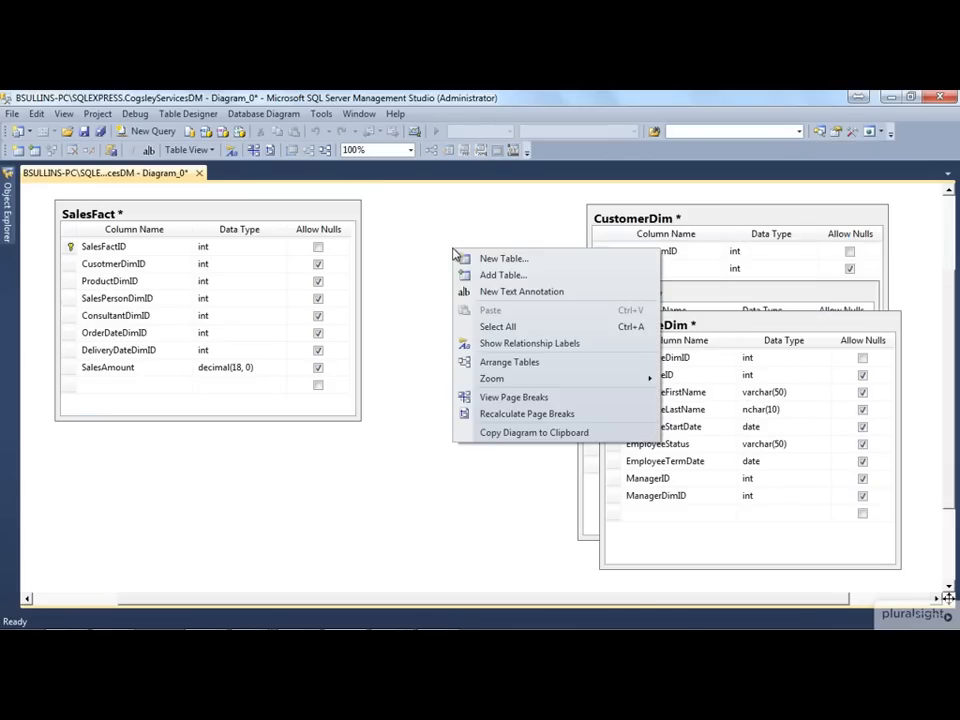
left_click(474, 259)
type("DAte")
key("BackSpace")
key("BackSpace")
key("BackSpace")
type("ateDim")
key("Return")
left_click_drag(587, 281, 527, 232)
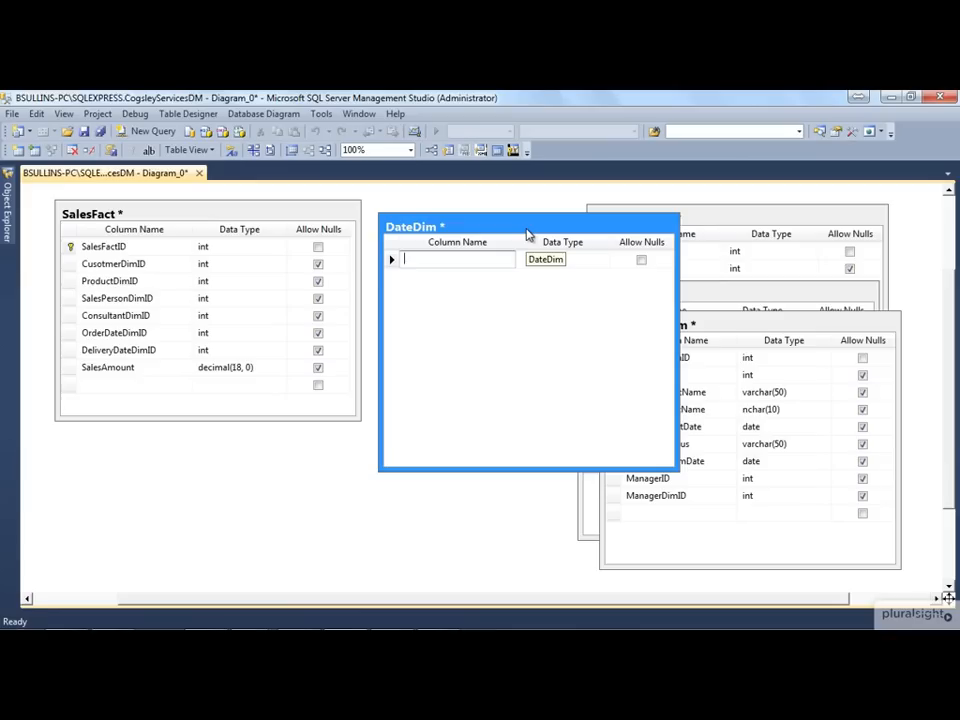
Add a DateID column of type int to the DateDim table
type("DateID")
key("Tab")
key("Tab")
key("Tab")
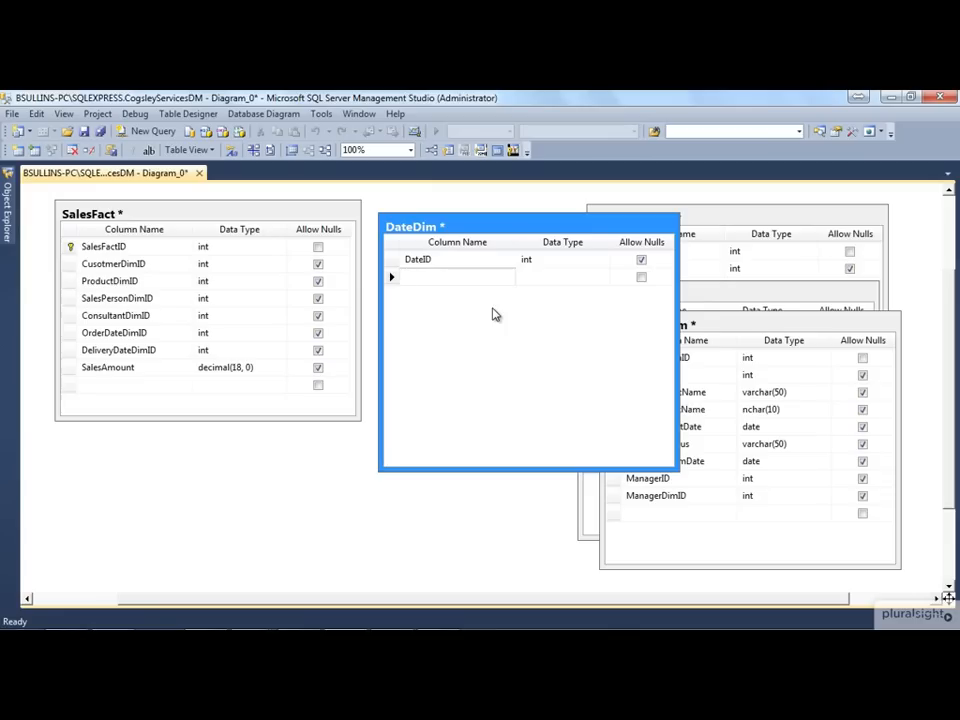
Add a nullable Date column of type date to the DateDim table
type("Date")
key("Tab")
type("date")
key("Tab")
Add a nullable Month column of type varchar(50) to the DateDim table
key("Tab")
type("Month")
key("Tab")
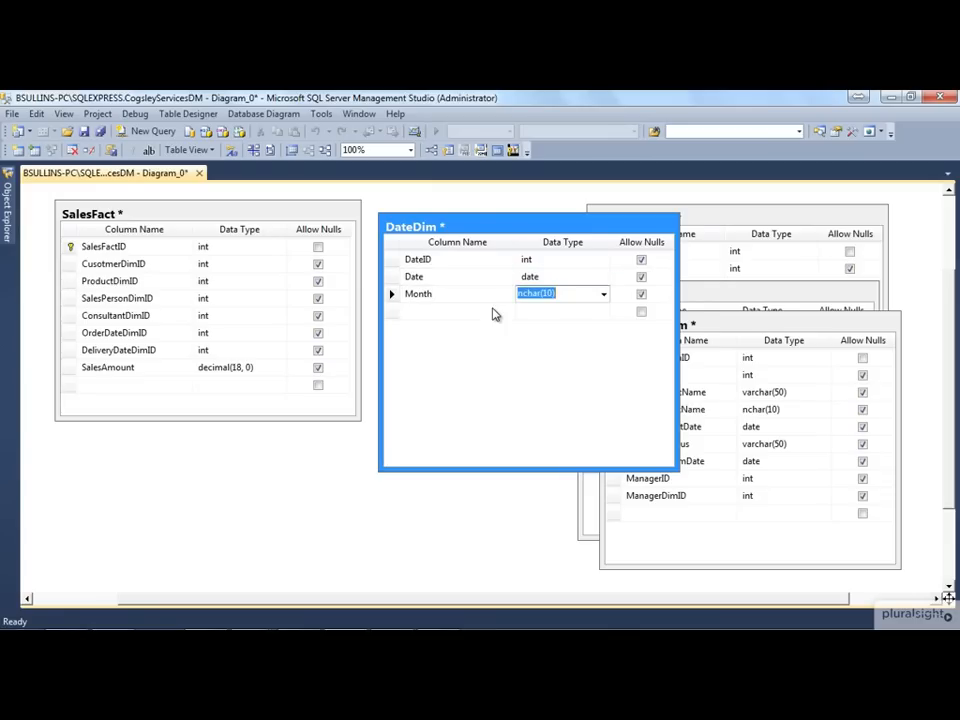
type("varchar")
Add a nullable Quarter column of type varchar(50) to the DateDim table
key("Tab")
key("Tab")
type("Quarter")
key("Tab")
type("varchar")
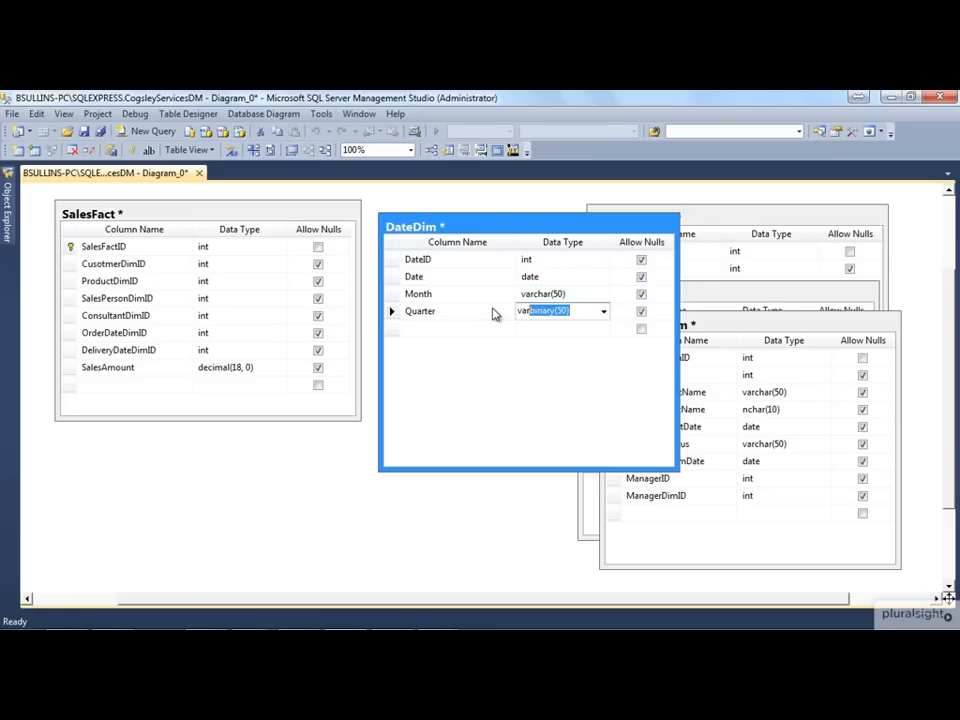
Add a nullable Year column of type int to the DateDim table
key("Tab")
key("Tab")
type("Year")
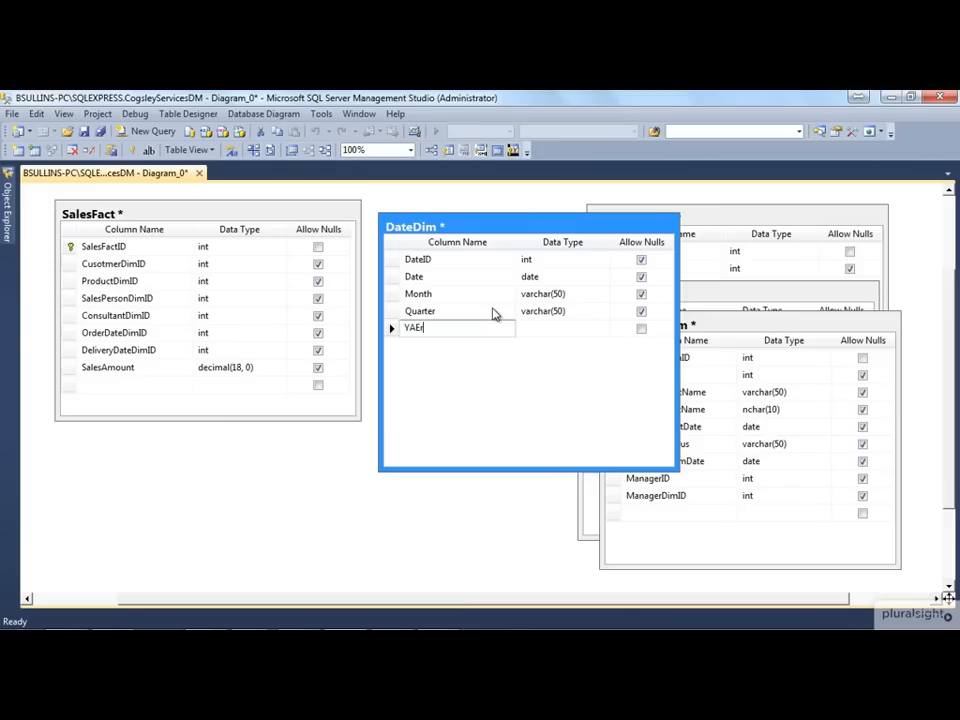
key("Tab")
type("int")
key("Tab")
key("Tab")
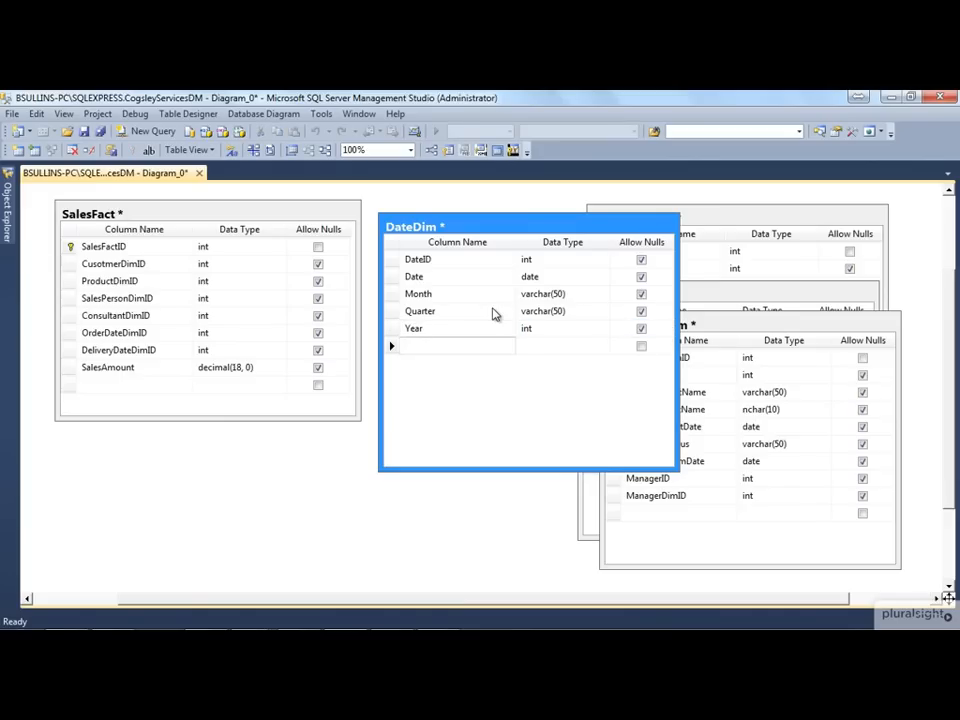
Add a nullable FiscalYear column of type int to the DateDim table
type("FY")
key("Tab")
key("shift+Tab")
type("FiscalYear")
key("Tab")
type("int")
key("Tab")
Add a nullable isHoliday column of type int to the DateDim table
key("Tab")
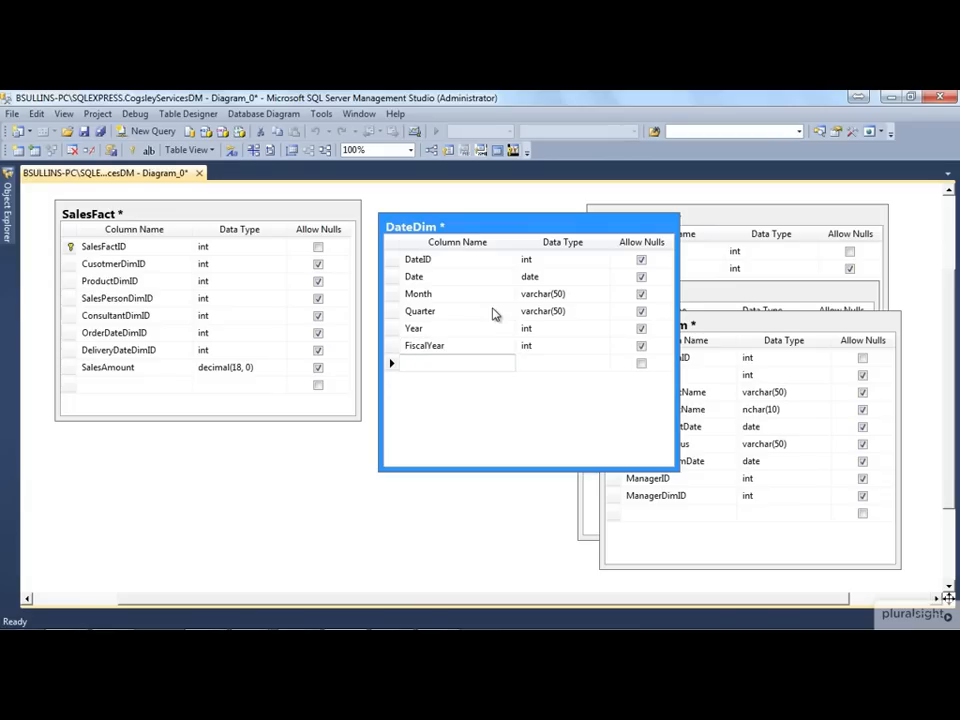
type("isHoliday")
key("Tab")
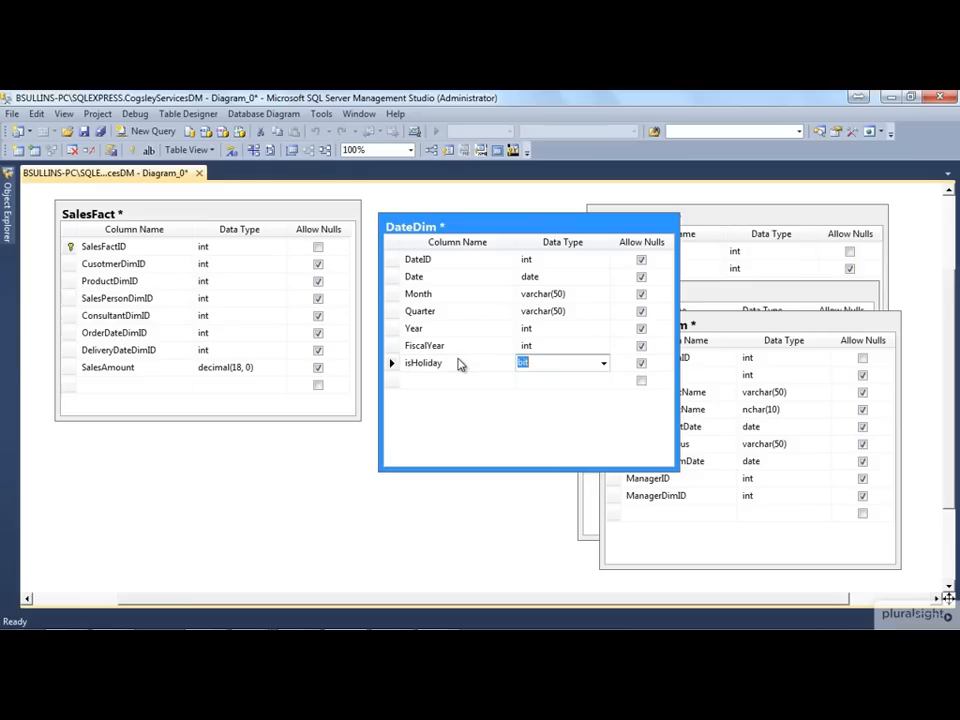
type("int")
key("Tab")
key("Tab")
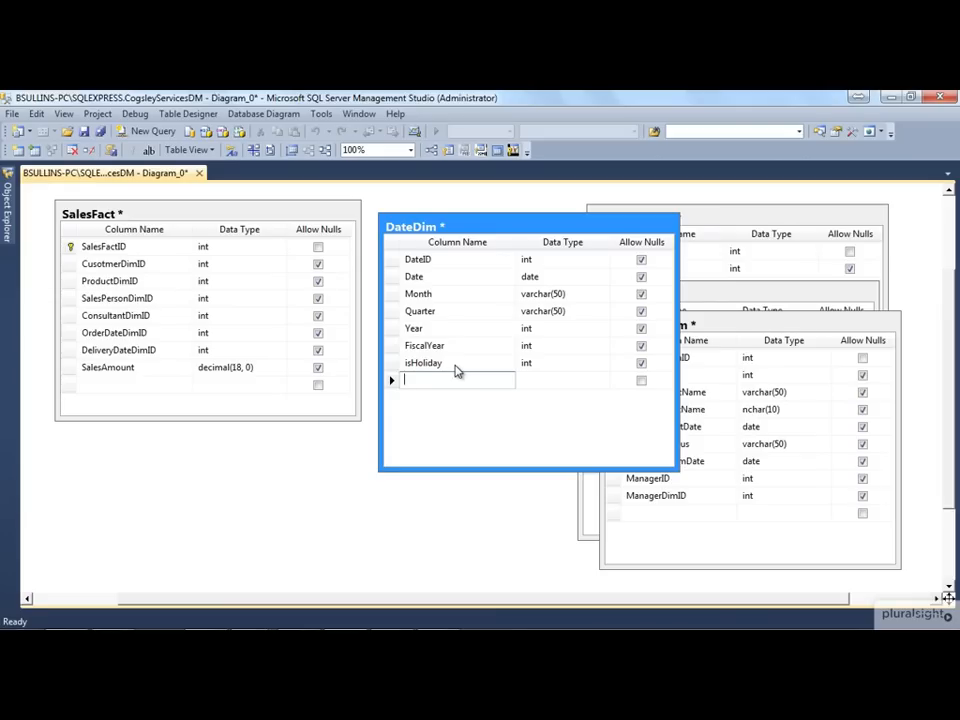
Shorten the DateDim table box to fit its columns and set DateID as the primary key
left_click_drag(482, 229, 499, 258)
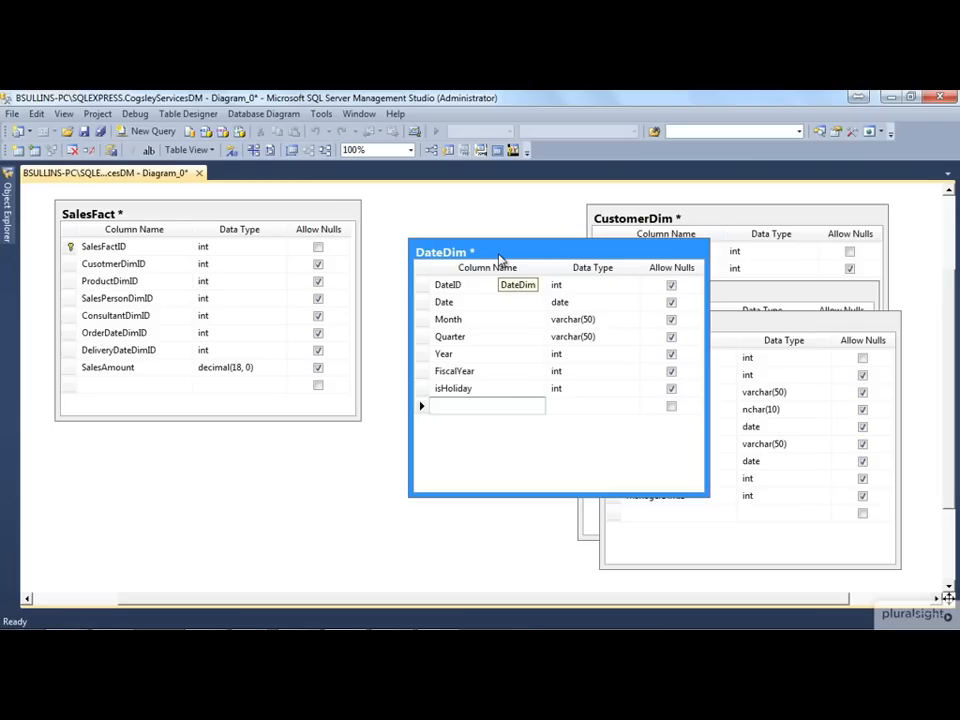
left_click_drag(707, 494, 716, 446)
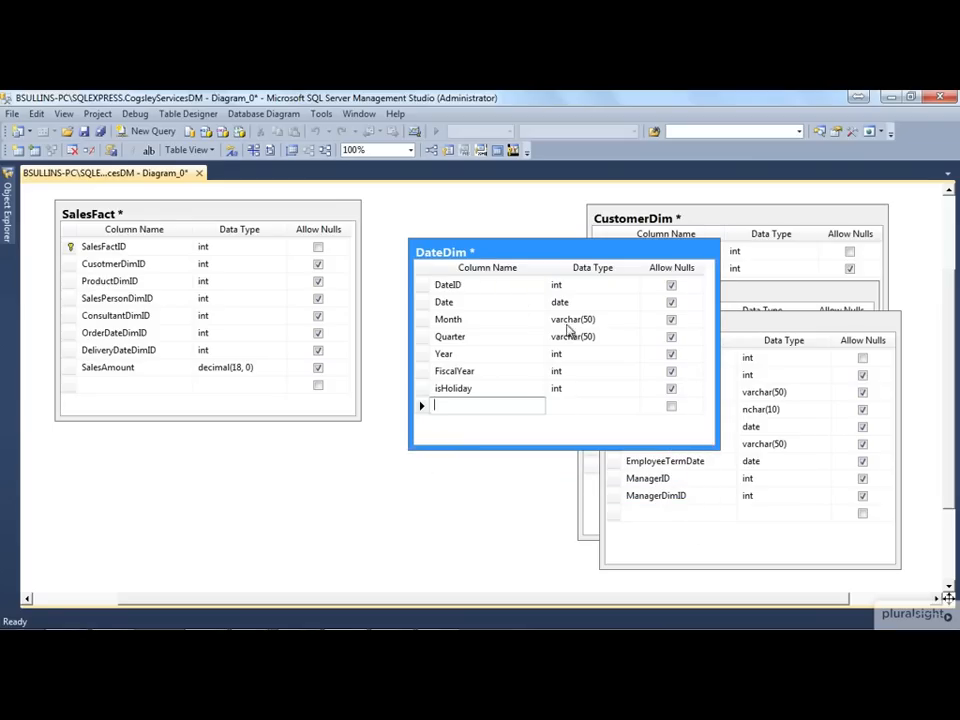
left_click(421, 285)
right_click(420, 287)
left_click(445, 311)
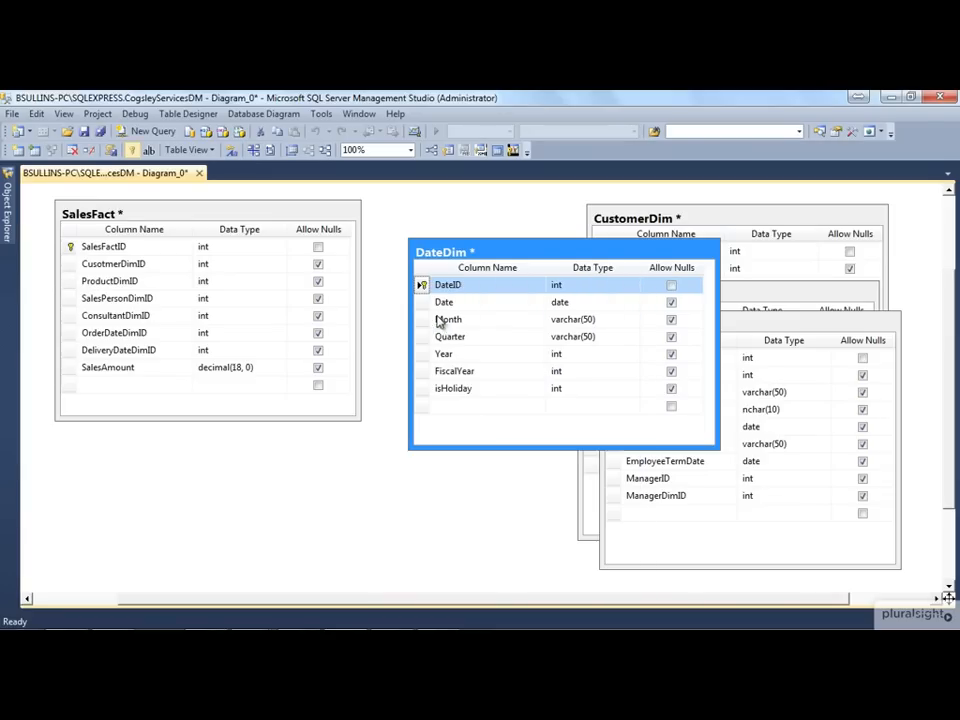
Spread out the tables, moving DateDim over the lower part of SalesFact, ProductDim toward the middle and EmployeeDim slightly down
left_click_drag(441, 252, 203, 338)
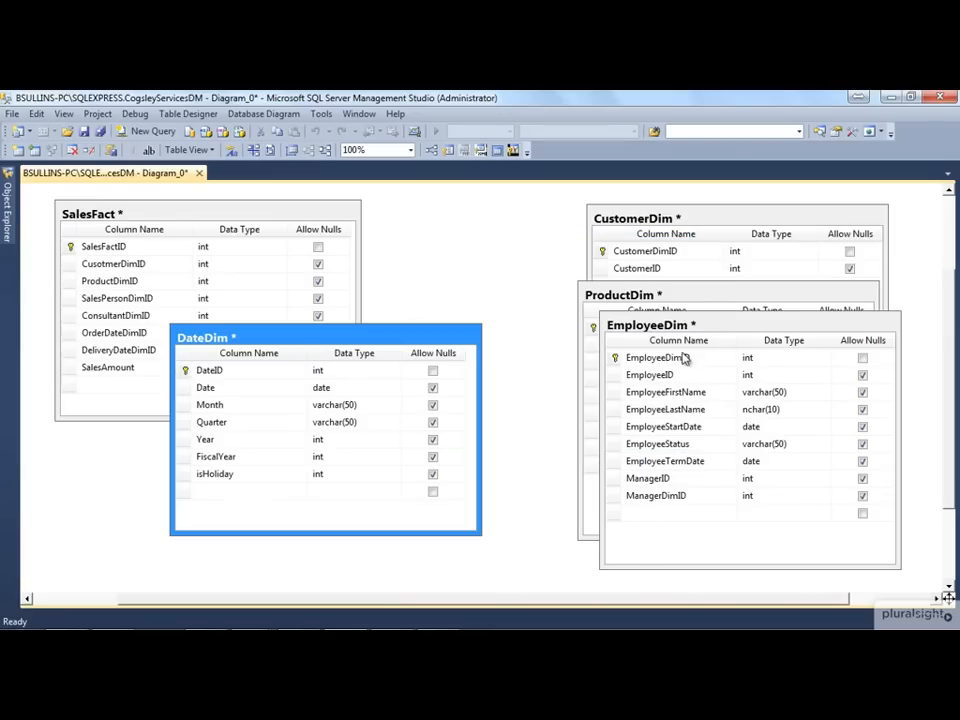
left_click_drag(690, 272, 580, 221)
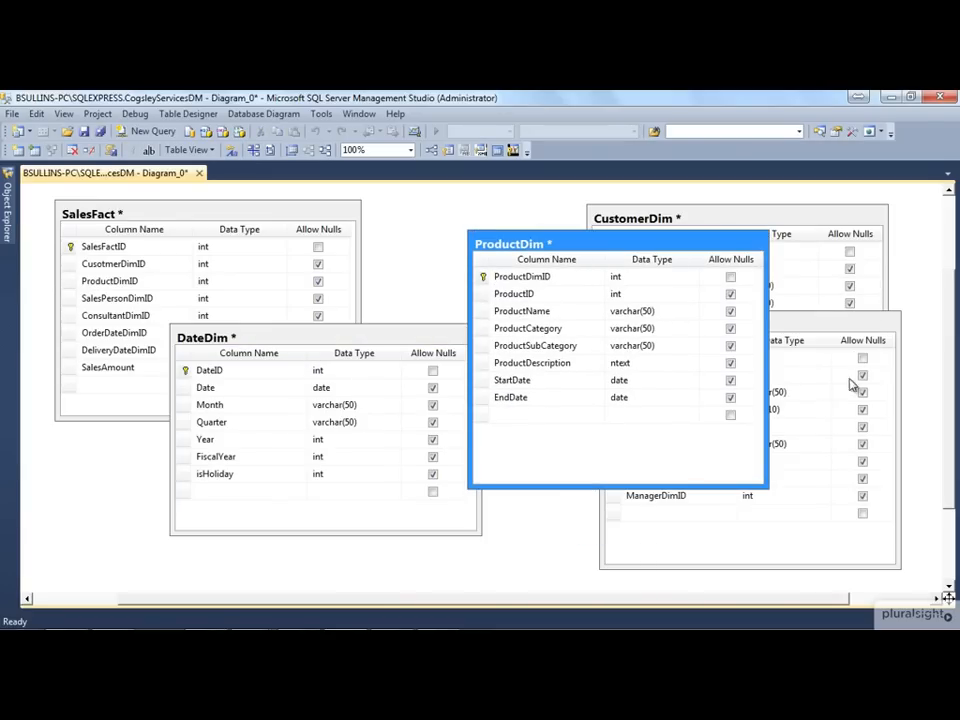
left_click(822, 340)
left_click_drag(822, 340, 822, 353)
left_click_drag(392, 356, 392, 364)
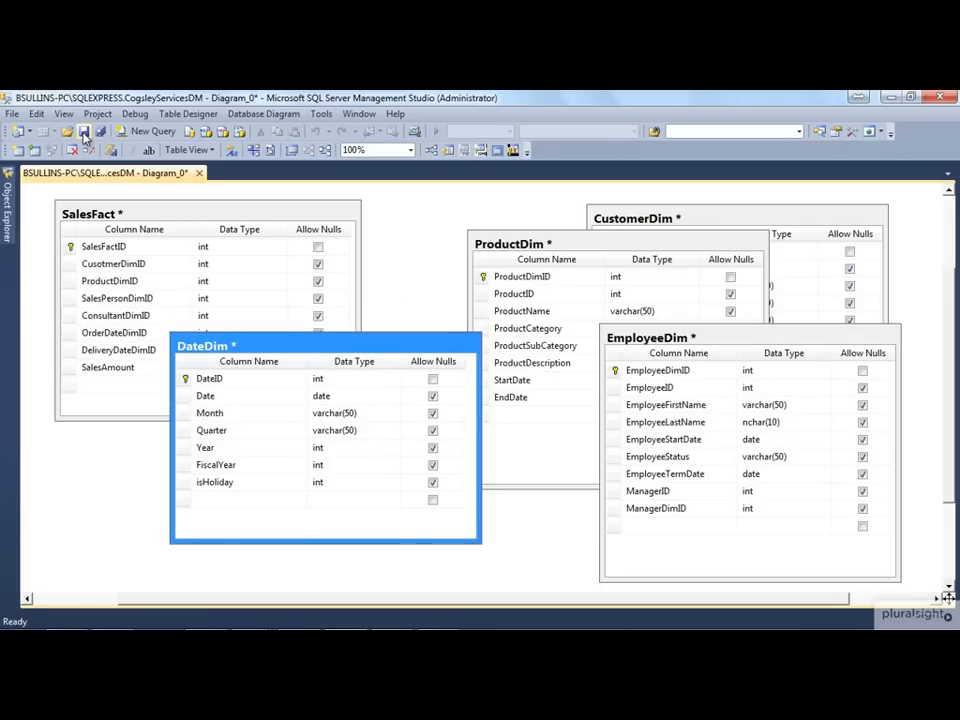
Save the diagram as SalesDM and accept saving its five tables to the database
left_click(84, 131)
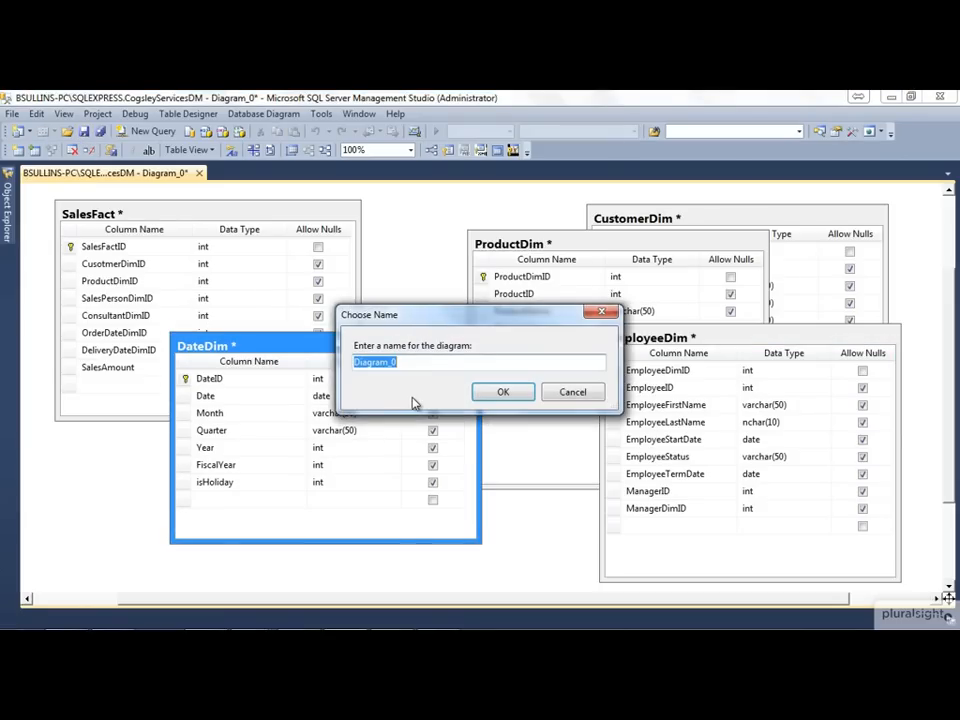
type("SalesDM")
left_click(510, 395)
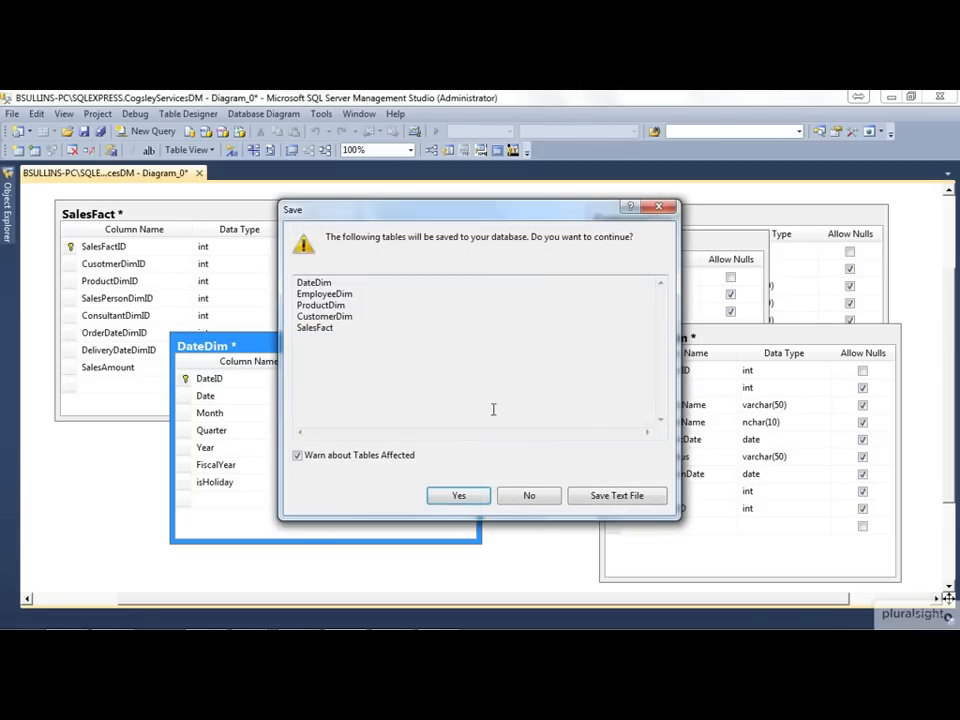
left_click(462, 496)
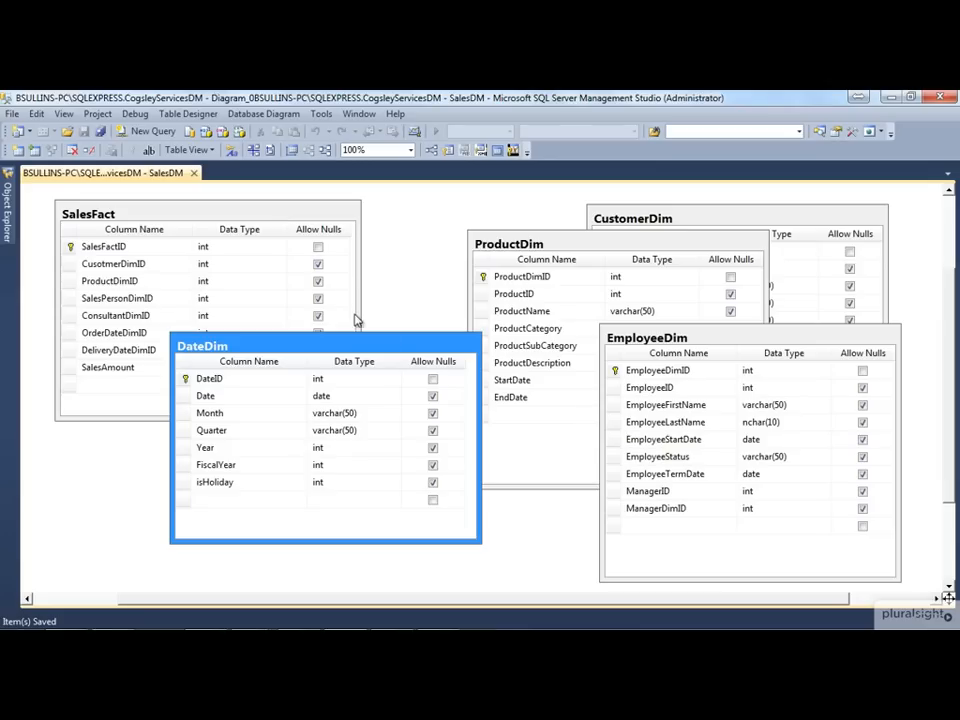
Move DateDim away from SalesFact and extend the SalesFact table box upward to show more columns
left_click_drag(365, 346, 485, 397)
left_click_drag(516, 367, 516, 367)
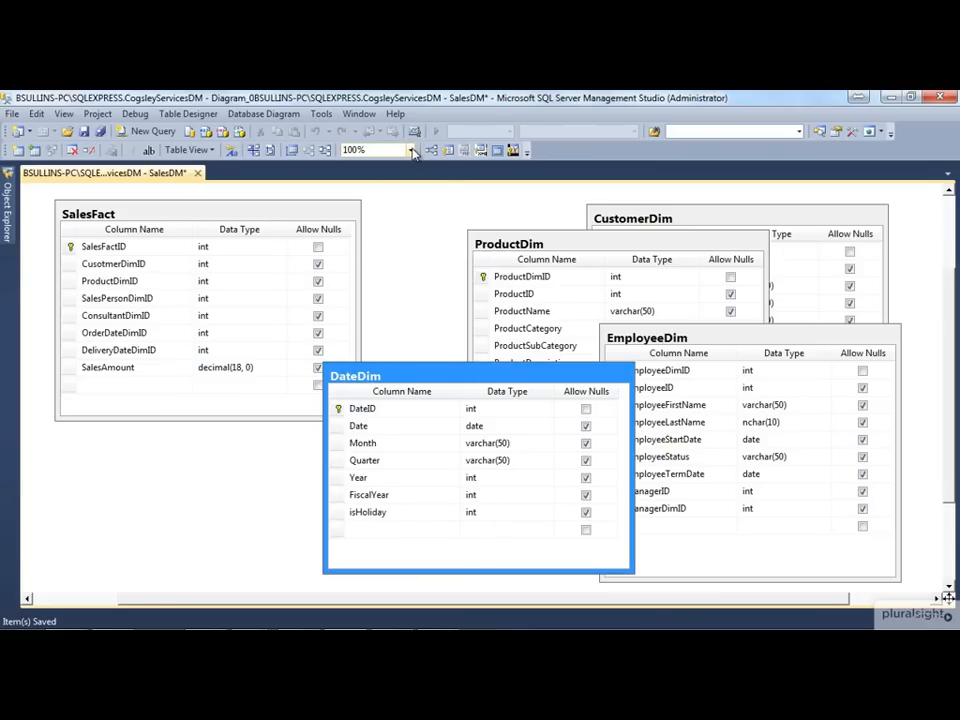
left_click(410, 150)
left_click(378, 216)
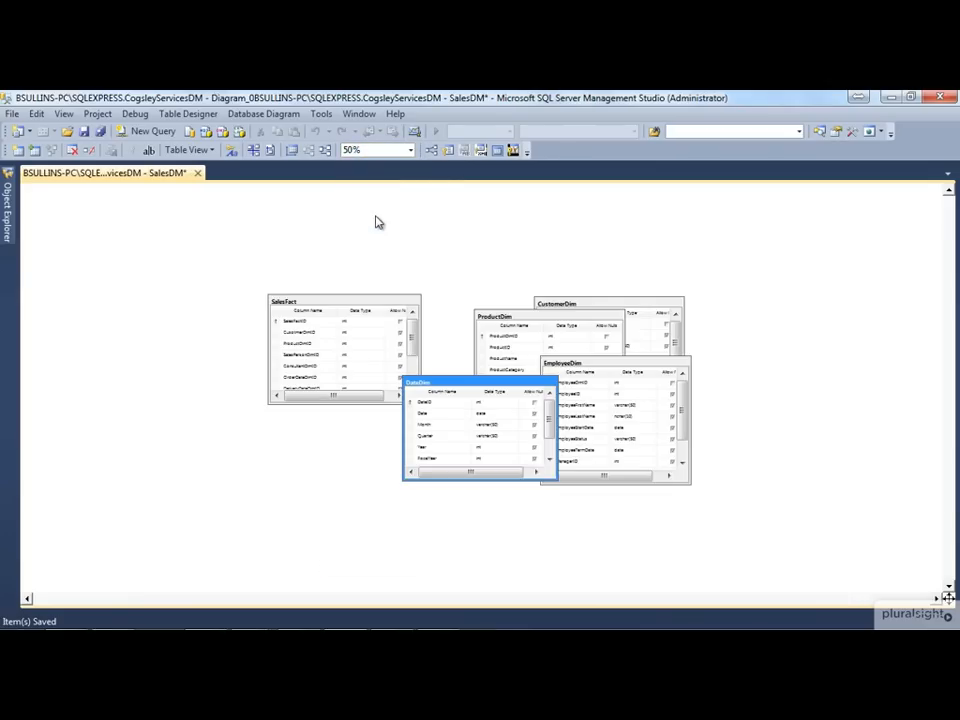
left_click_drag(354, 294, 306, 267)
Separate SalesFact from the dimension tables and place DateDim above it, overlapping ProductDim
left_click(410, 150)
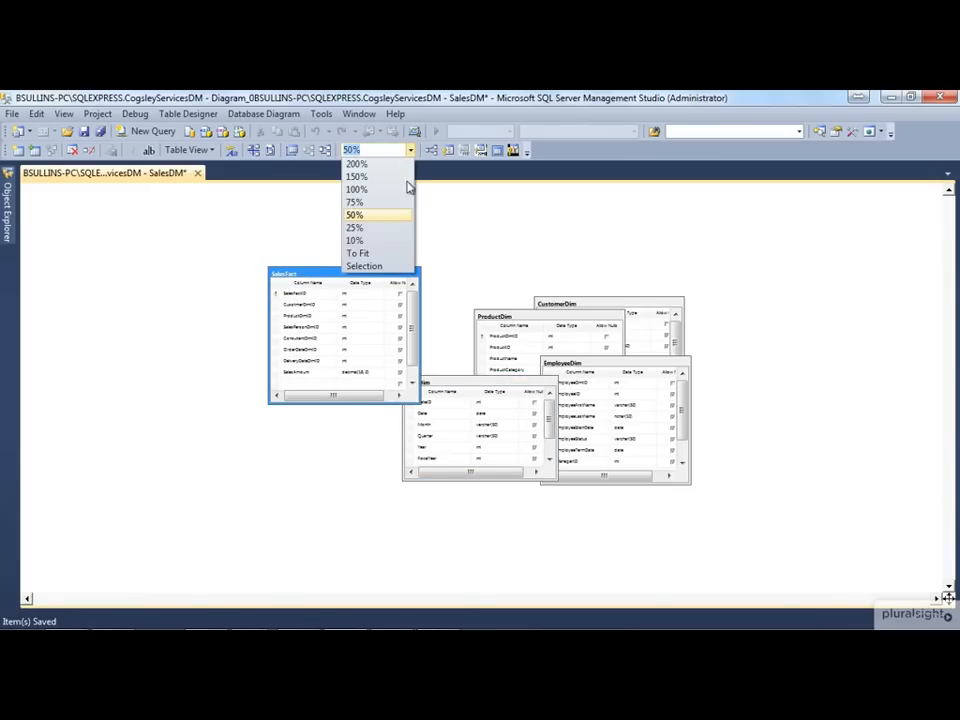
left_click(388, 203)
left_click_drag(236, 220, 162, 243)
left_click(463, 386)
left_click_drag(705, 415, 432, 205)
left_click_drag(227, 240, 227, 307)
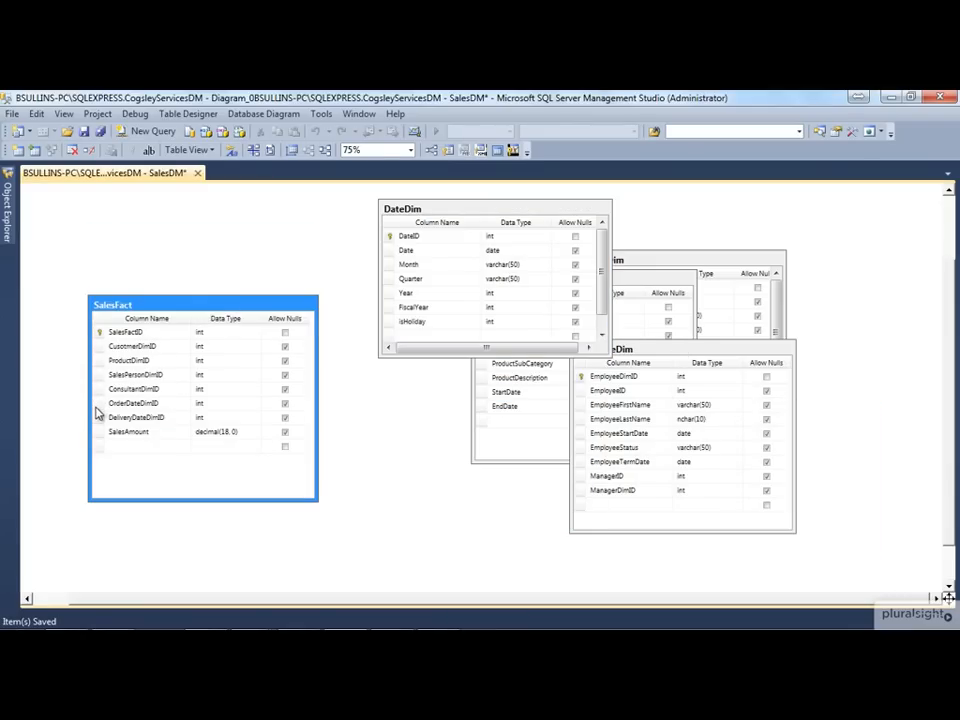
Create a foreign key relationship from OrderDateDimID in SalesFact to DateID in DateDim, keeping the default settings
left_click_drag(97, 406, 392, 242)
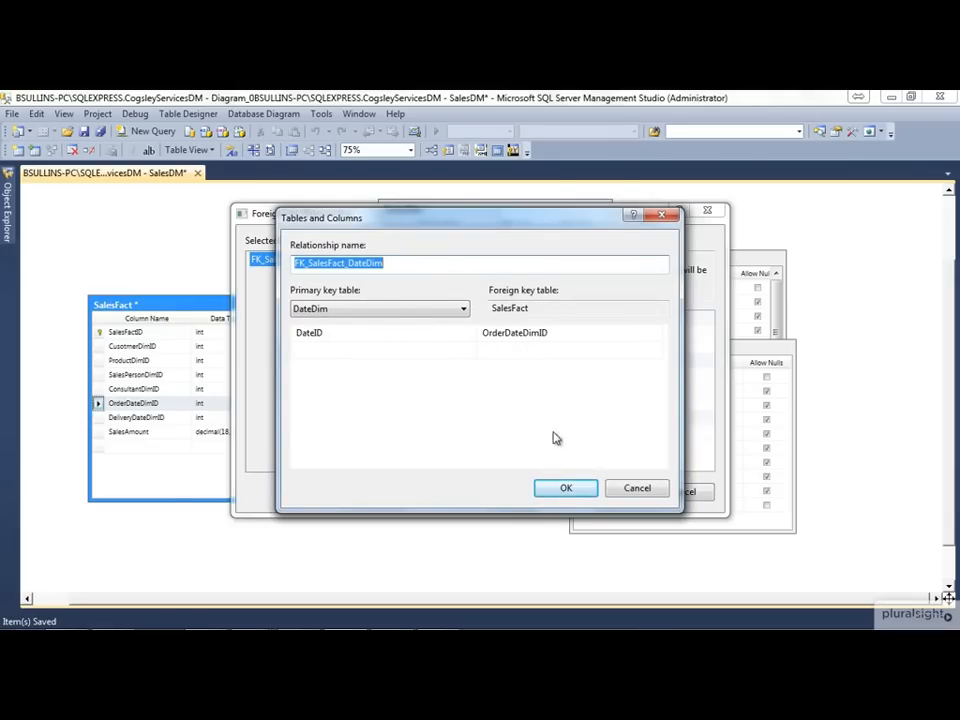
left_click(566, 488)
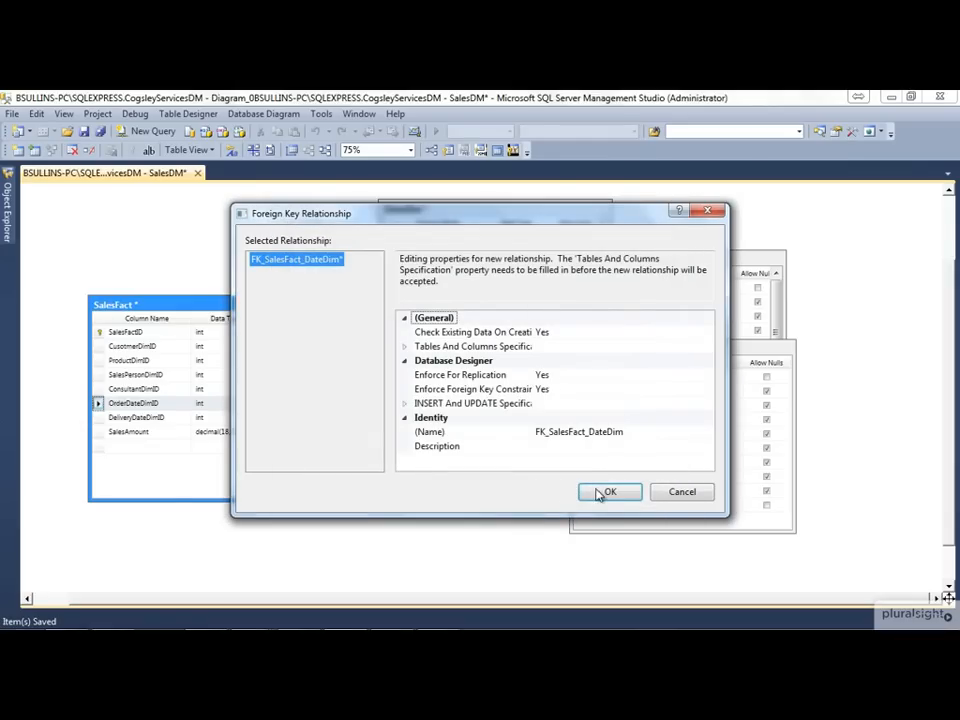
left_click(605, 491)
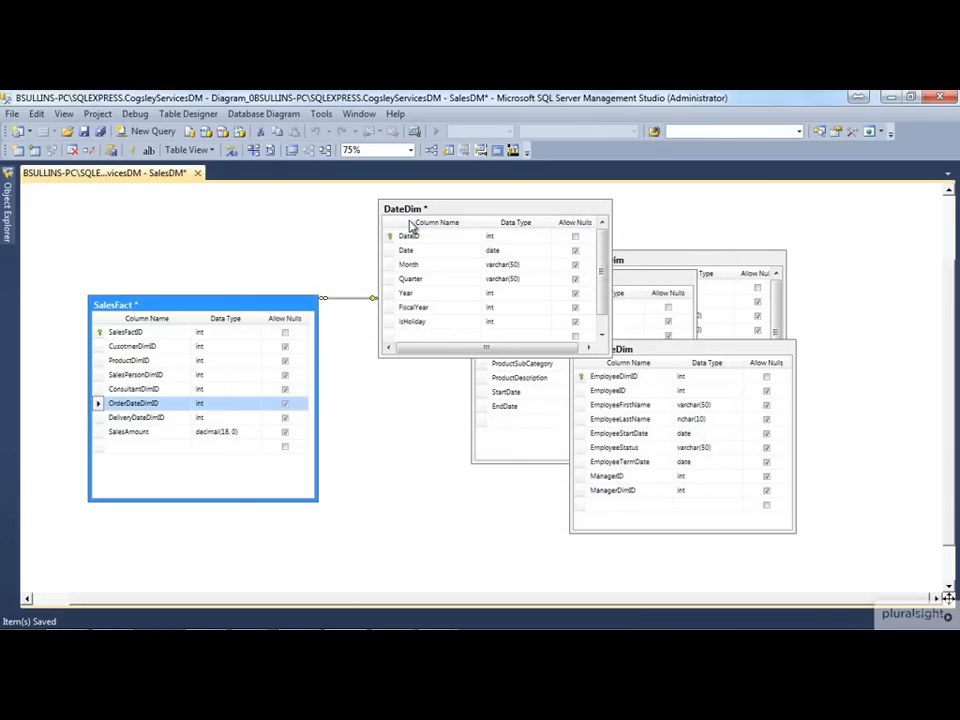
Create a foreign key relationship from DeliveryDateDimID in SalesFact to DateID in DateDim, keeping the default settings
left_click(352, 318)
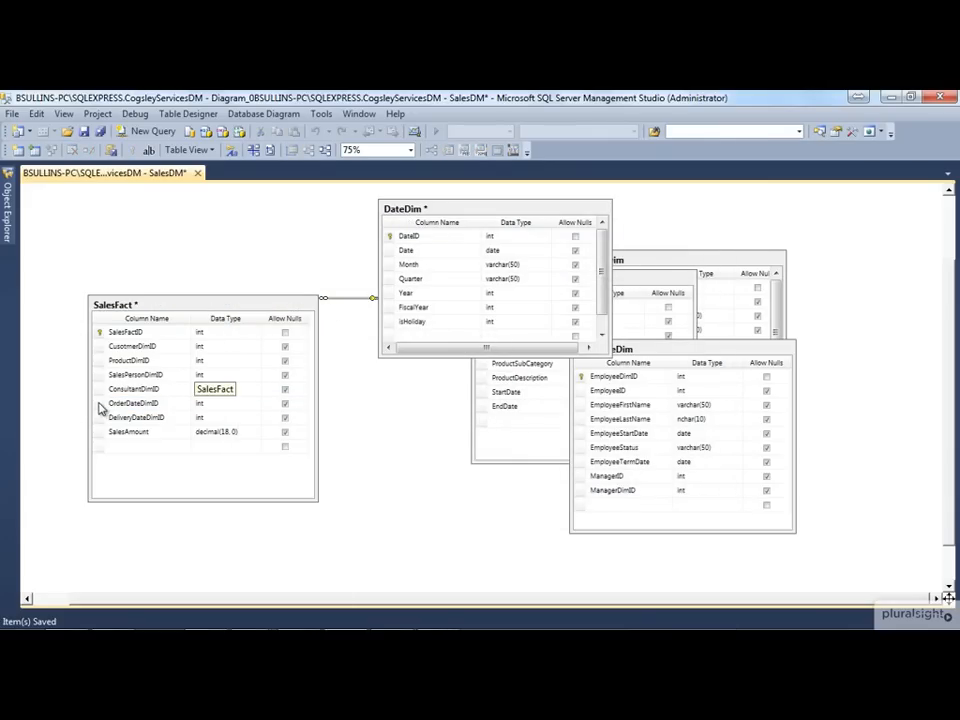
left_click_drag(100, 422, 390, 241)
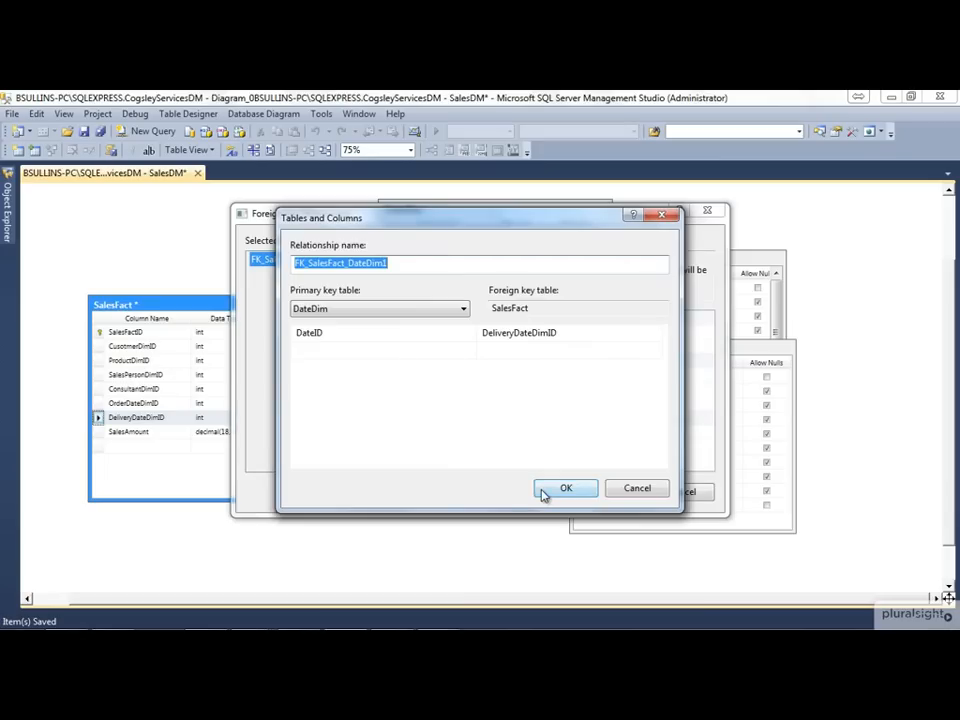
left_click(563, 490)
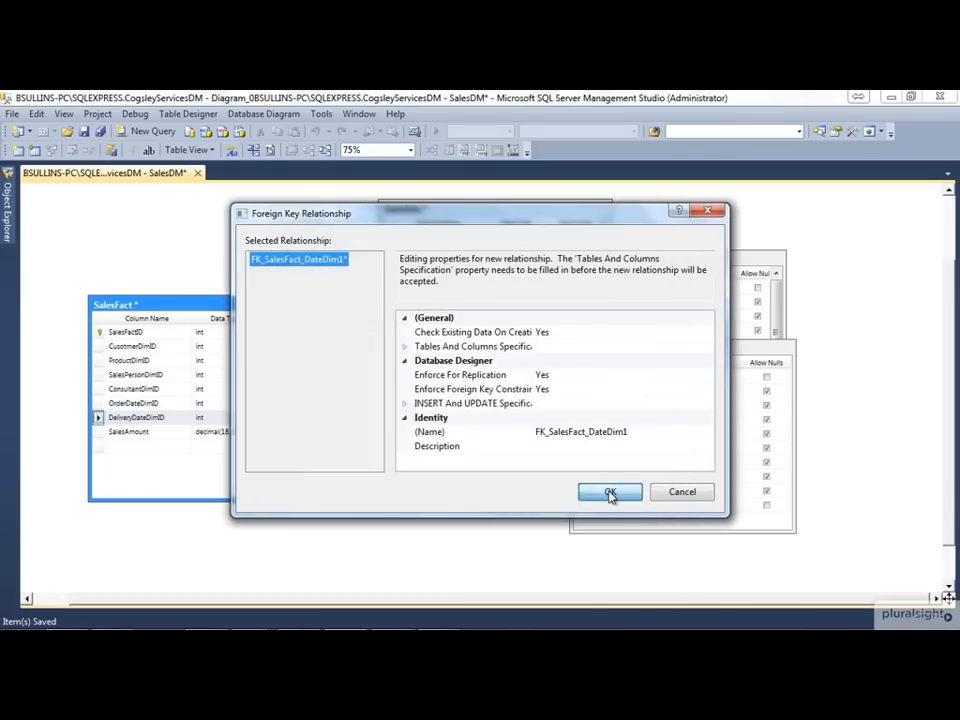
left_click(609, 492)
Shift DateDim farther from SalesFact, then extend the CustomerDim box to show all columns and place it below DateDim, beside SalesFact
left_click_drag(458, 211, 516, 216)
left_click(705, 259)
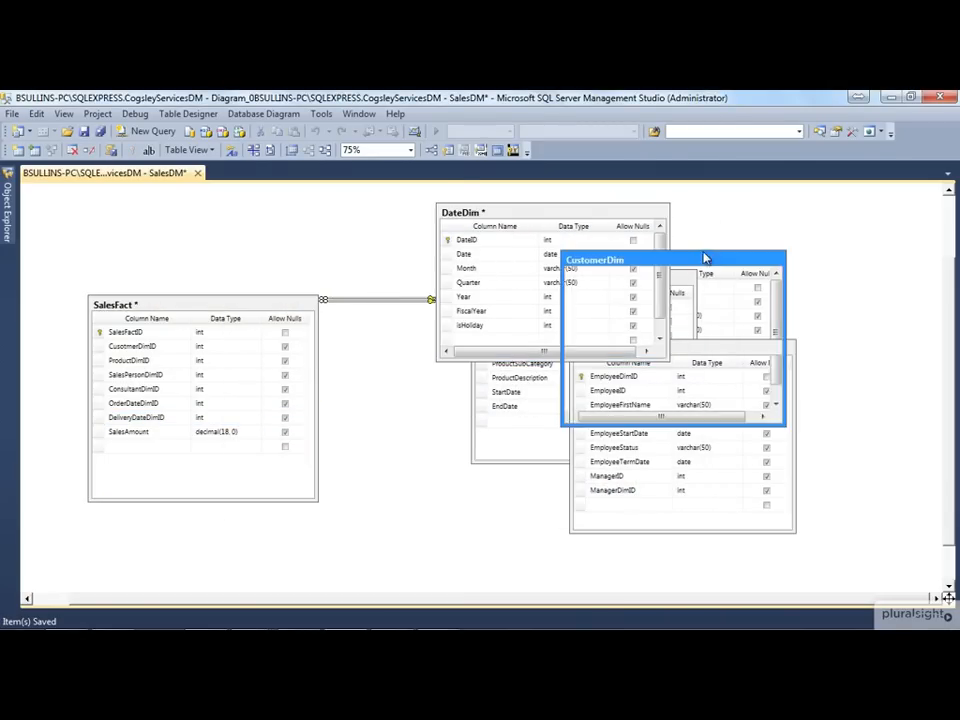
left_click_drag(342, 407, 501, 224)
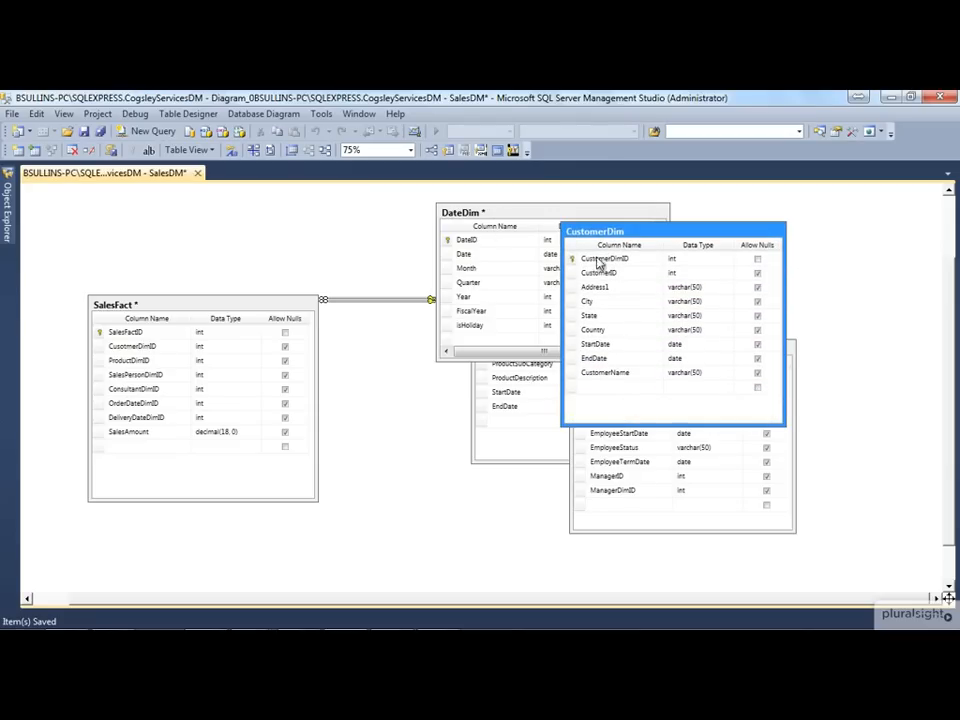
left_click_drag(611, 237, 420, 376)
Create a foreign key relationship from CusotmerDimID in SalesFact to CustomerDimID in CustomerDim, keeping the default settings
left_click_drag(98, 346, 377, 408)
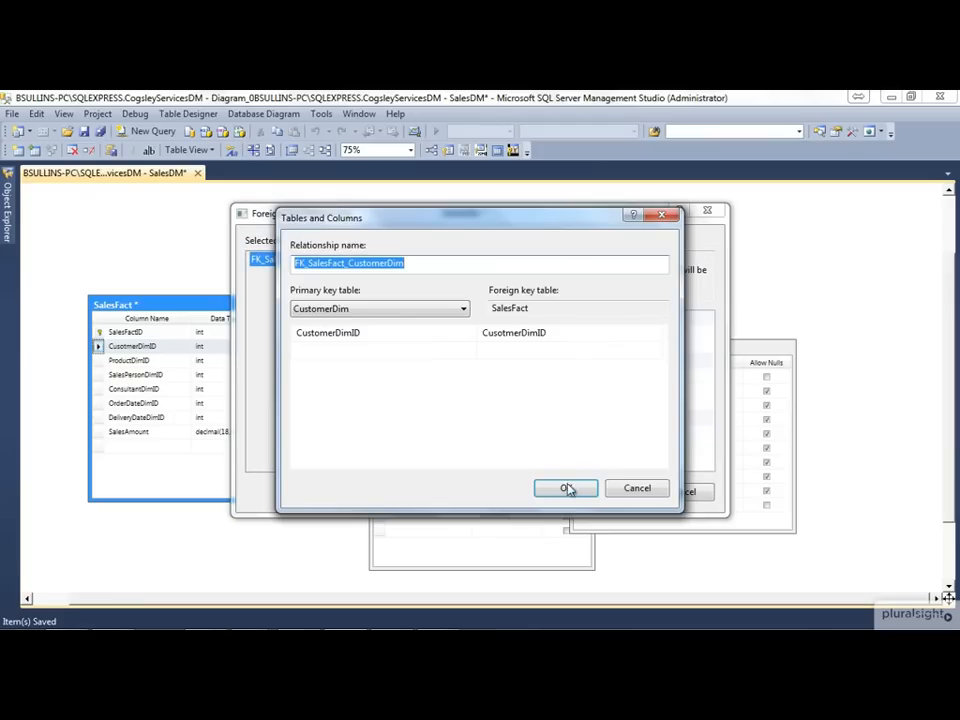
left_click(568, 490)
left_click(613, 493)
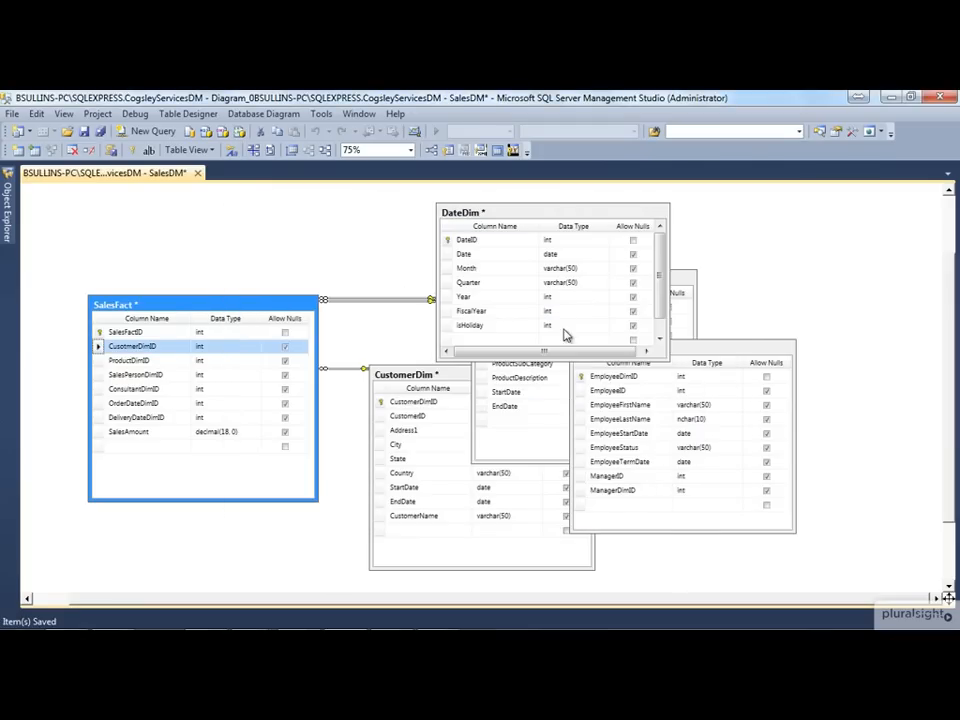
Move EmployeeDim to the left side of SalesFact and shift the other four tables right so none overlaps it
left_click_drag(698, 352, 79, 208)
left_click(268, 267)
left_click_drag(264, 221, 527, 555)
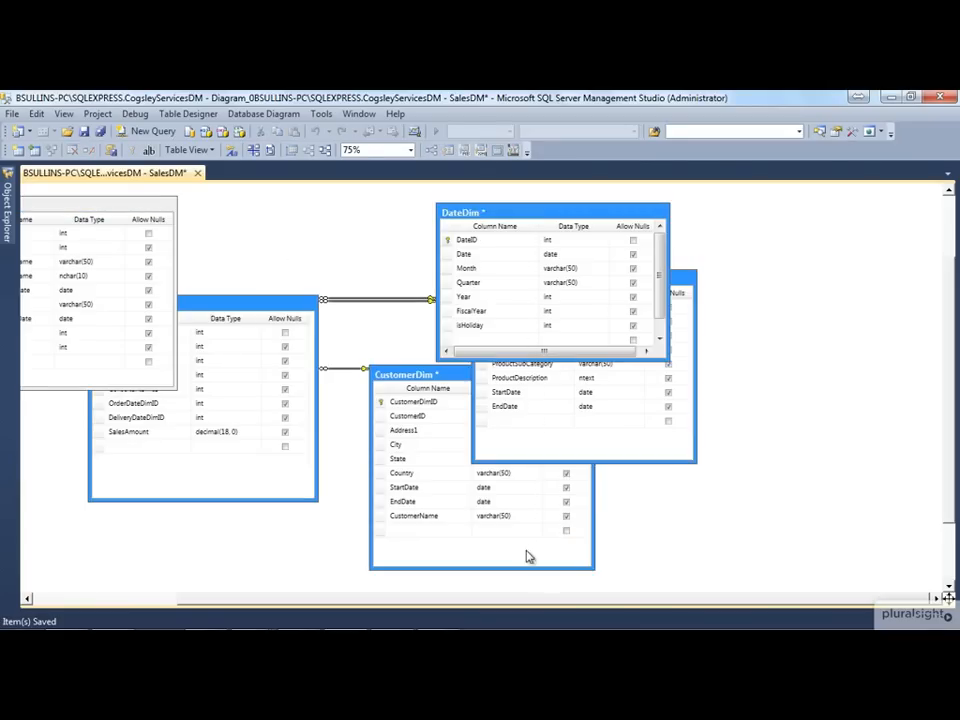
left_click_drag(222, 297, 364, 266)
left_click_drag(308, 216, 692, 552)
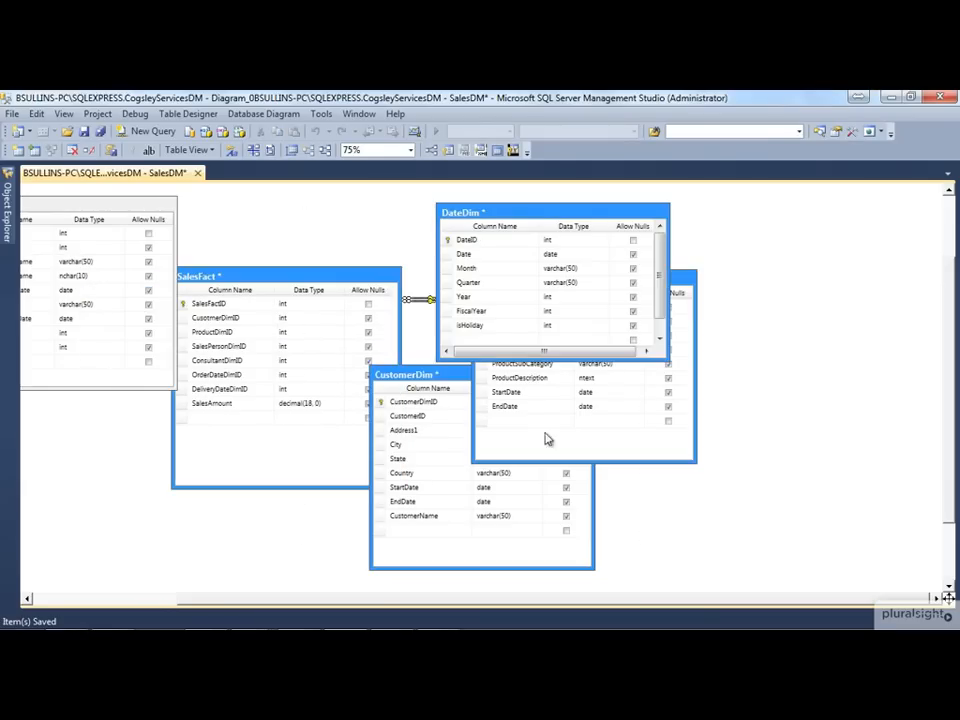
left_click_drag(324, 295, 478, 328)
left_click(330, 204)
left_click_drag(145, 218, 252, 228)
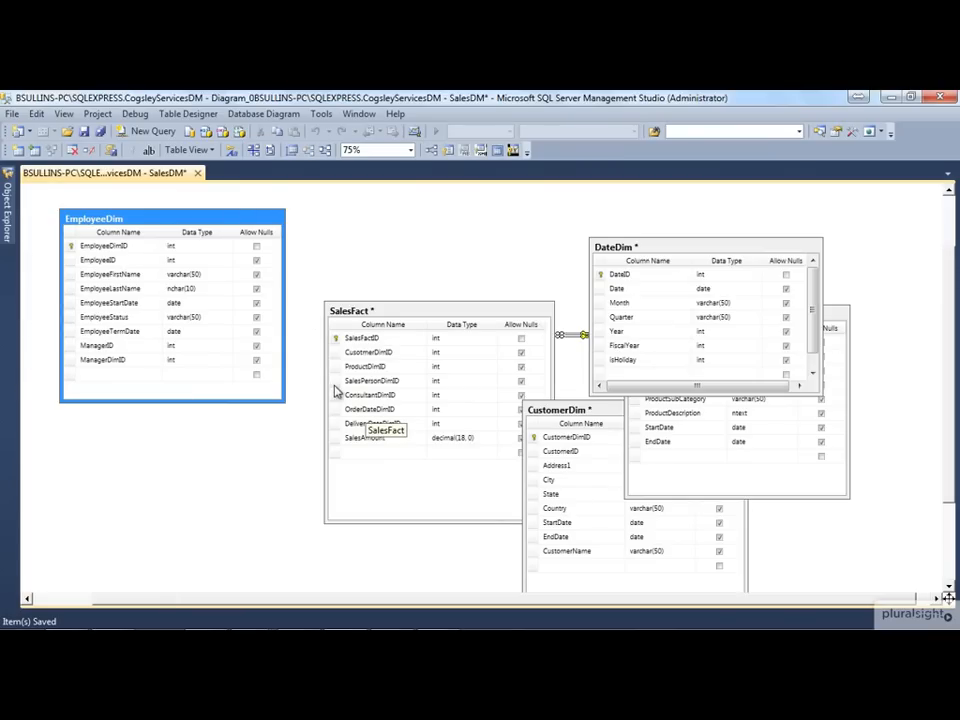
Create a foreign key relationship from ConsultantDimID in SalesFact to EmployeeDimID in EmployeeDim, keeping the default settings
left_click_drag(338, 398, 94, 247)
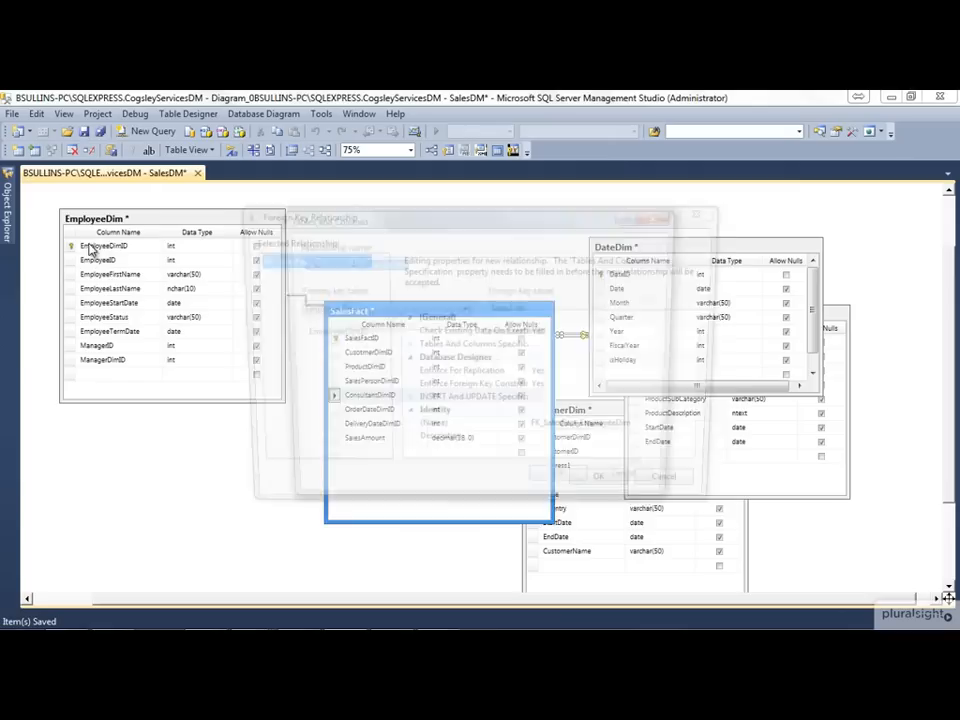
left_click(567, 488)
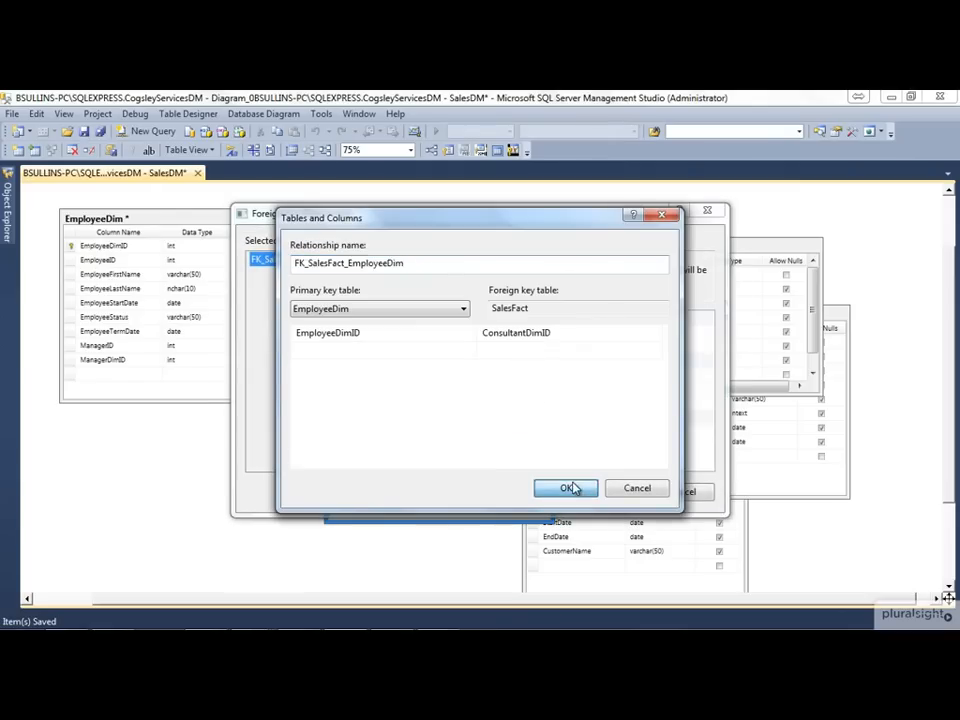
left_click(609, 492)
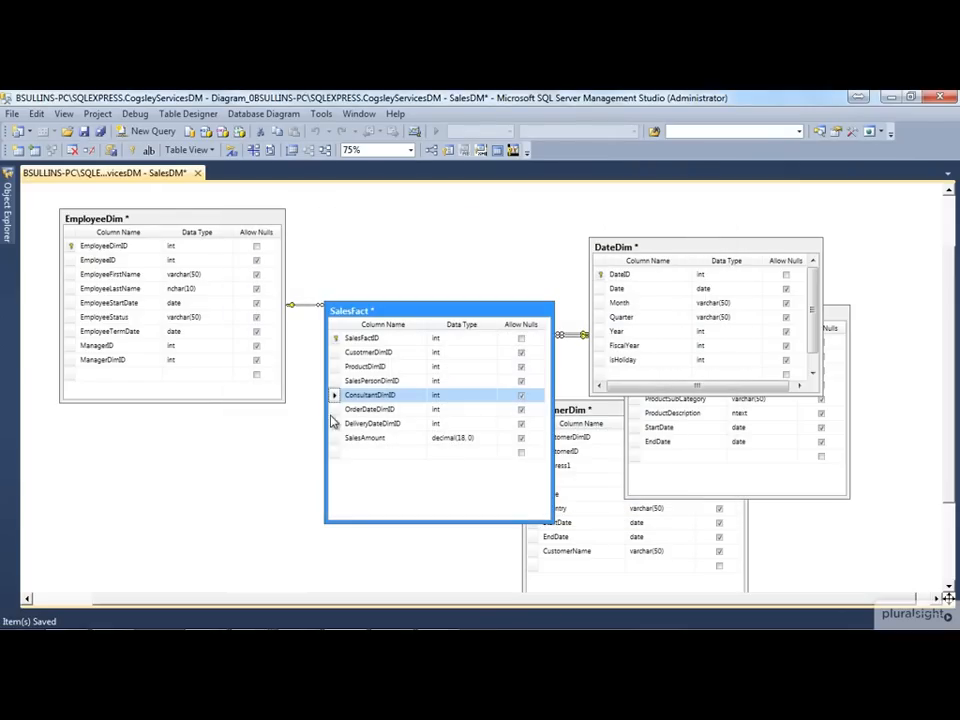
Create a second foreign key relationship to EmployeeDimID in EmployeeDim, from SalesPersonDimID in SalesFact, keeping the default settings
left_click_drag(334, 381, 245, 236)
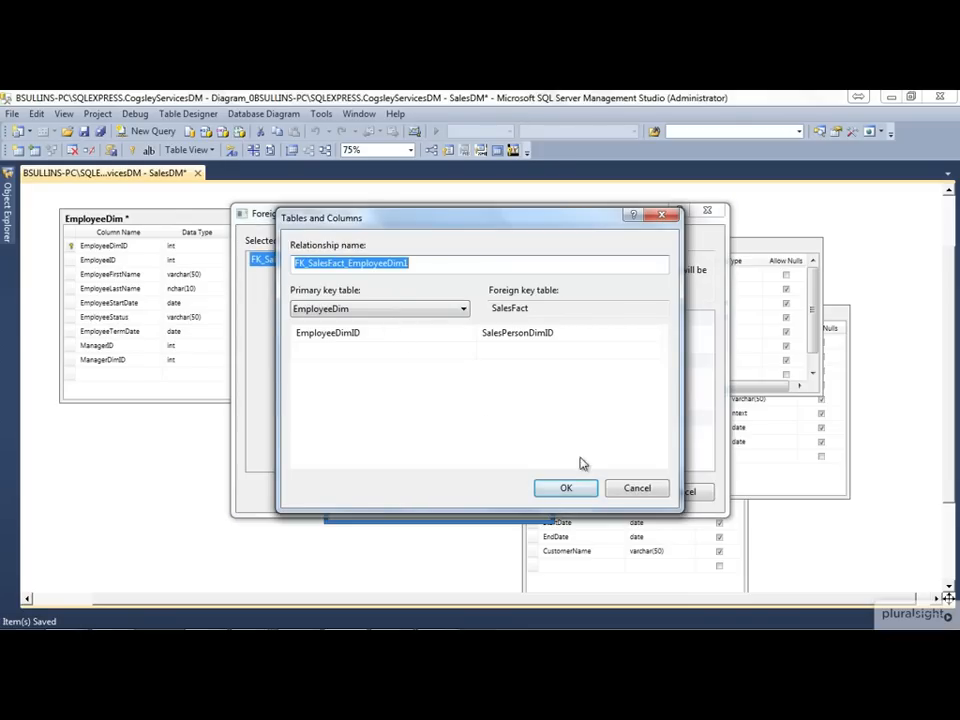
left_click(565, 489)
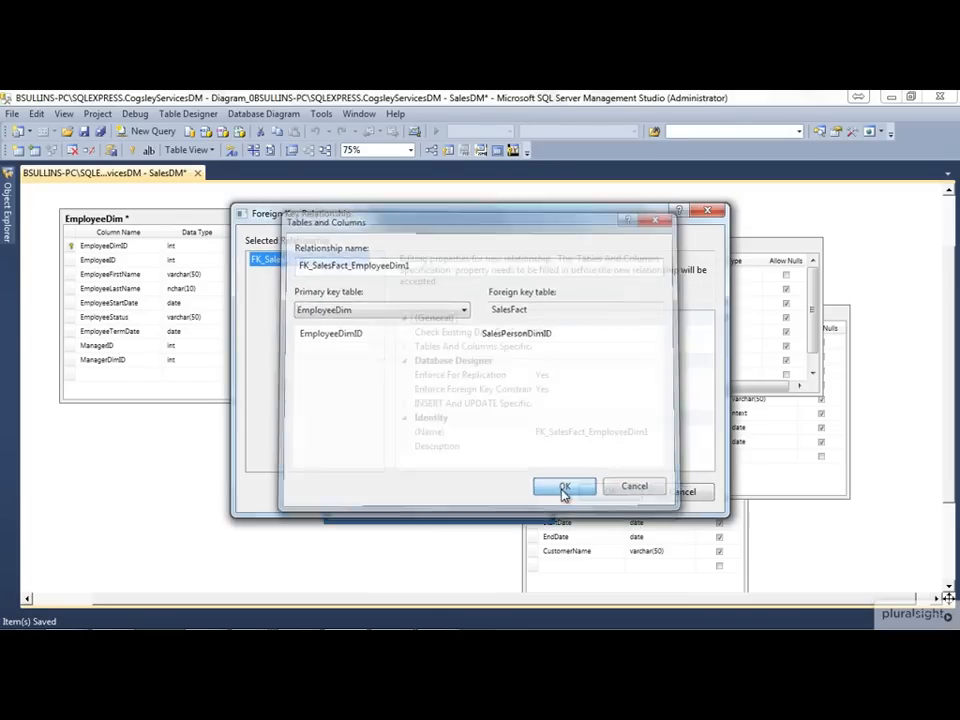
left_click(606, 491)
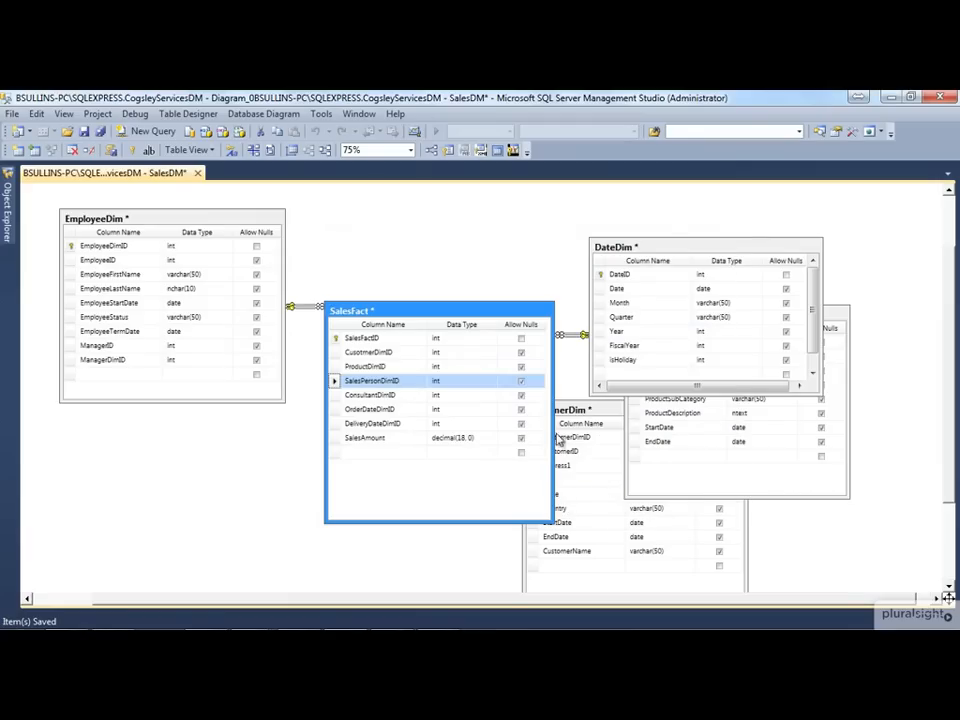
Spread the dimension tables around SalesFact, with CustomerDim below EmployeeDim, DateDim at the upper right and ProductDim beneath it
left_click_drag(586, 419, 143, 464)
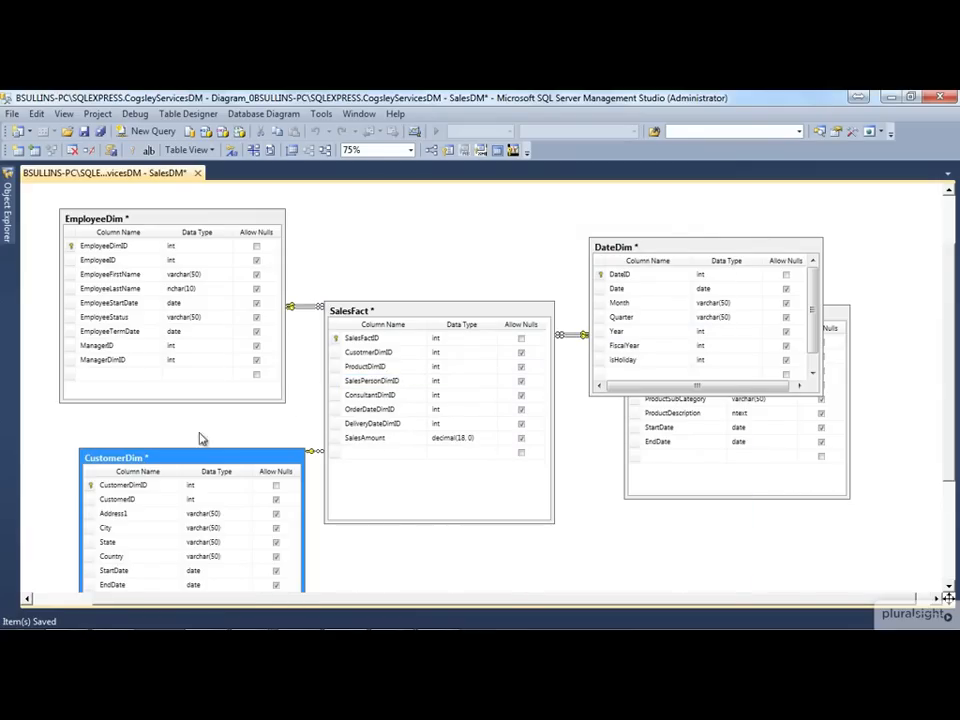
left_click_drag(673, 243, 673, 186)
left_click_drag(760, 370, 753, 453)
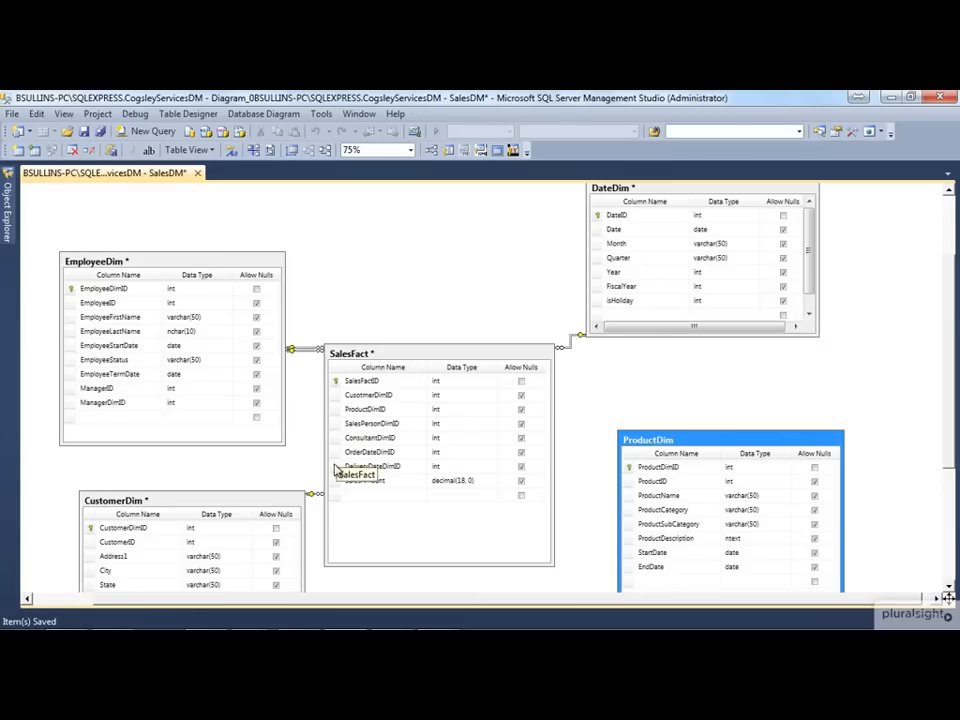
Create a default foreign key relationship from ProductDimID in SalesFact to ProductDimID in ProductDim, and fit the whole diagram in view
left_click(335, 409)
left_click_drag(507, 450, 690, 467)
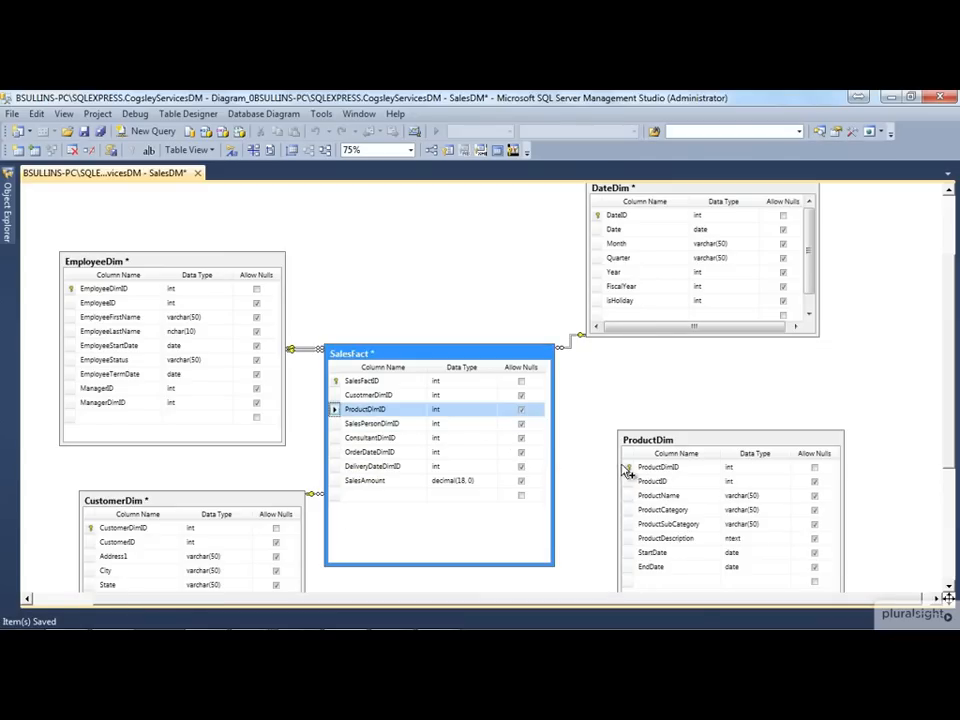
left_click(567, 489)
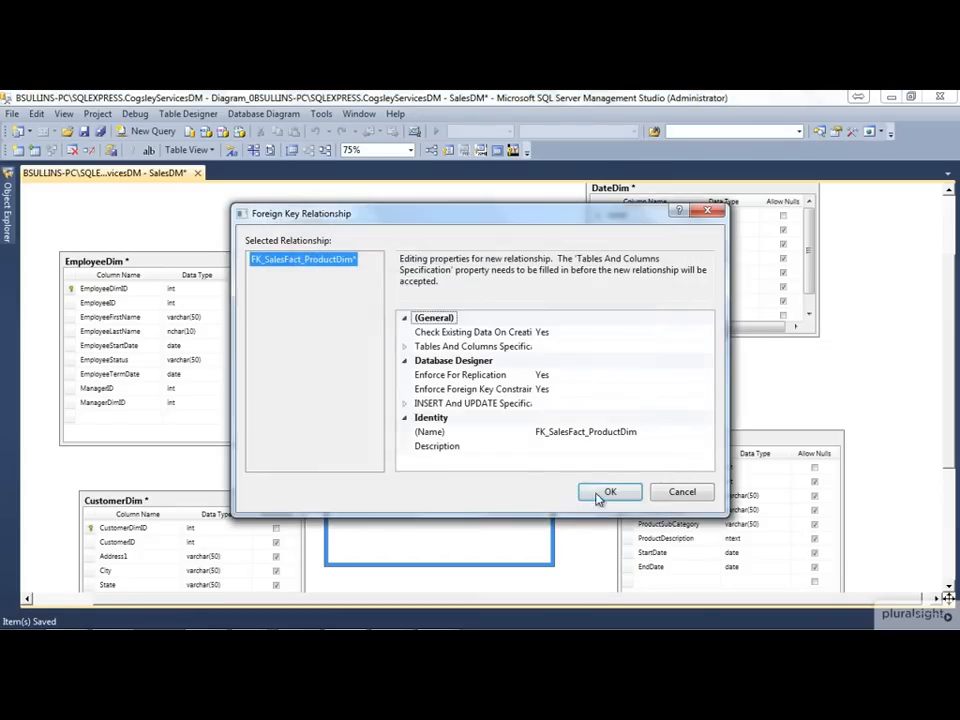
left_click(609, 491)
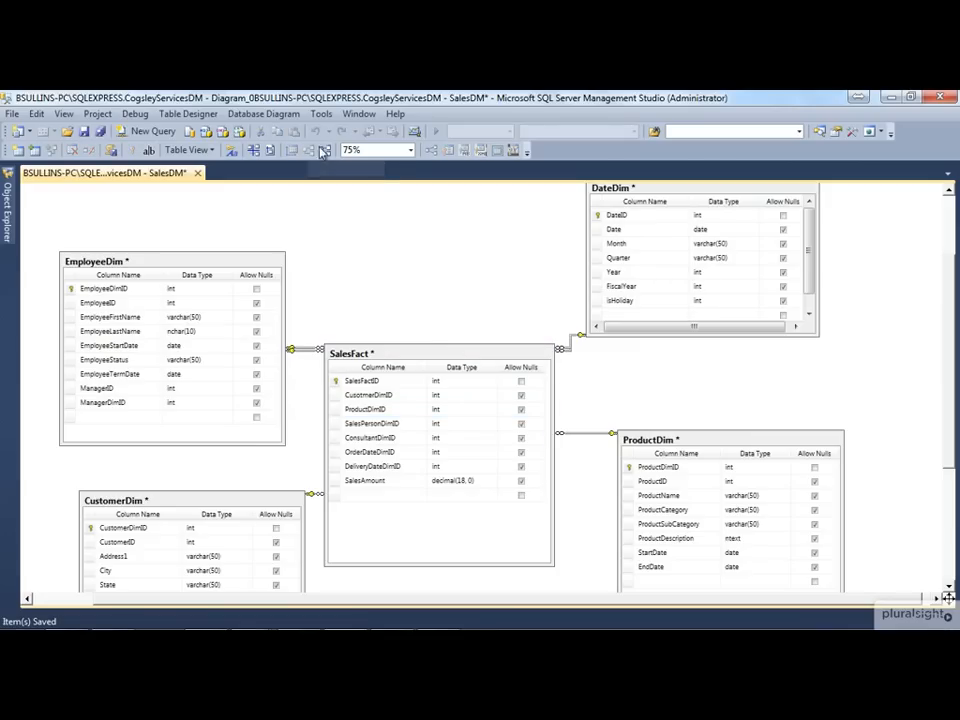
left_click(410, 150)
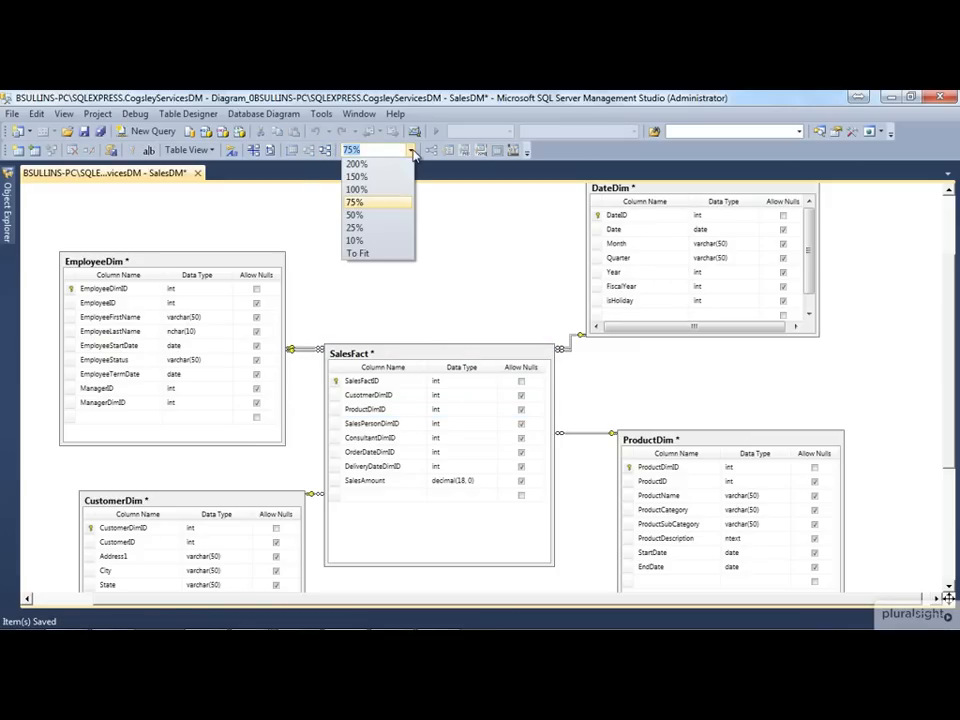
left_click(388, 253)
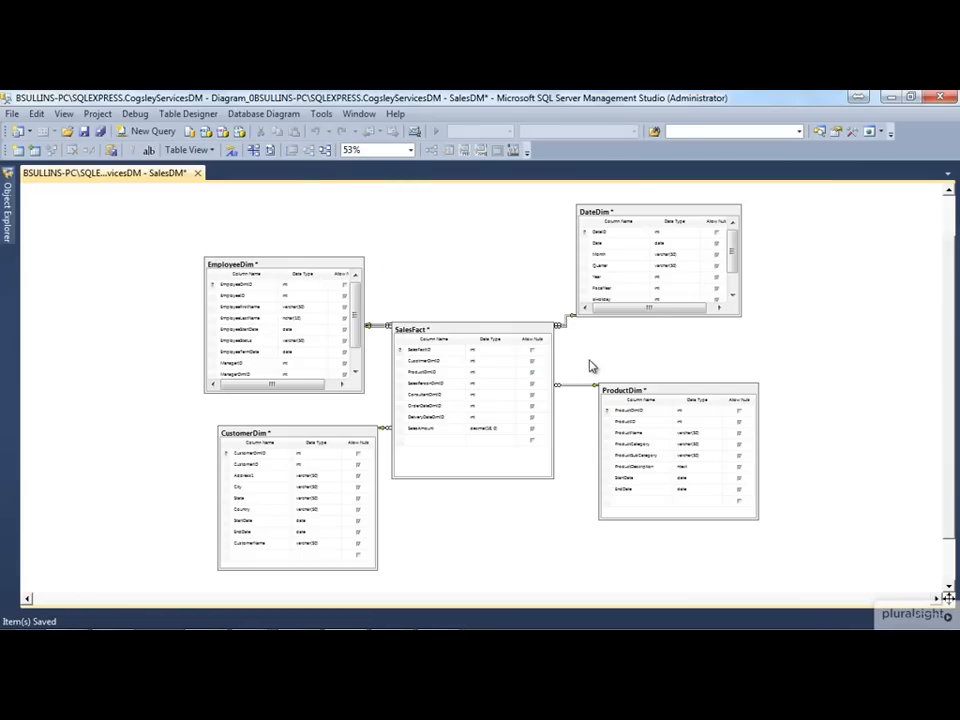